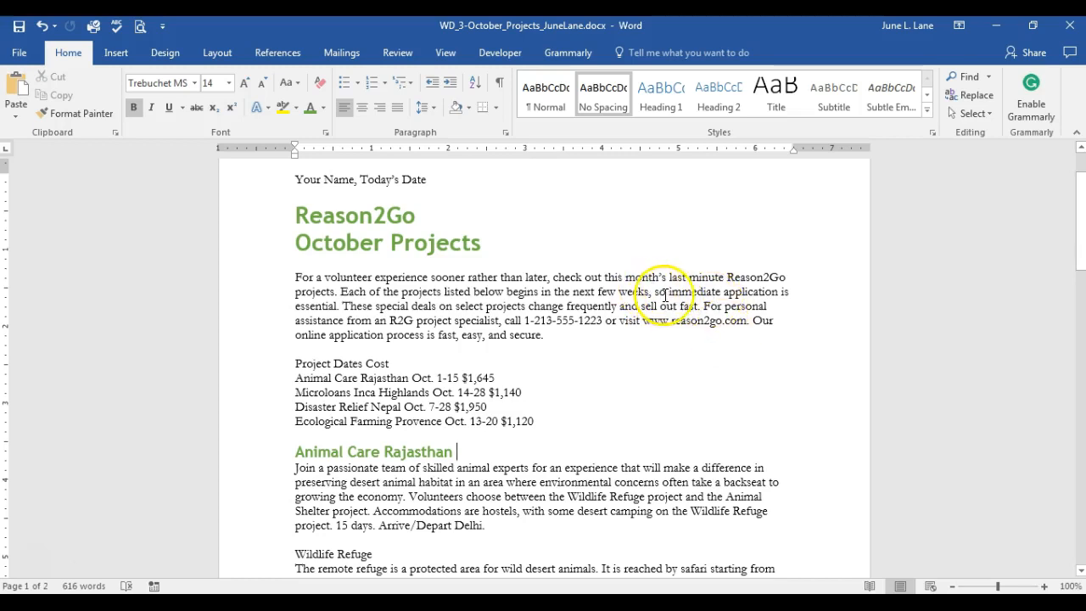
Step: Bold the phrase "immediate application is essential" and italicize the entire introductory paragraph
{"action": "left_click_drag", "start_coordinate": [669, 293], "coordinate": [337, 313]}
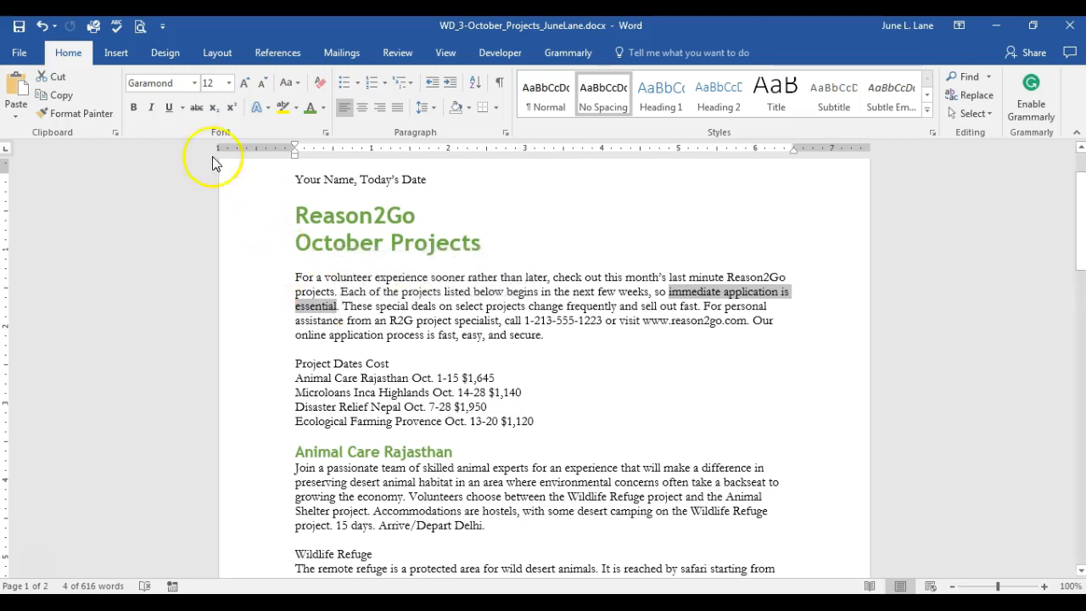
{"action": "left_click", "coordinate": [133, 109]}
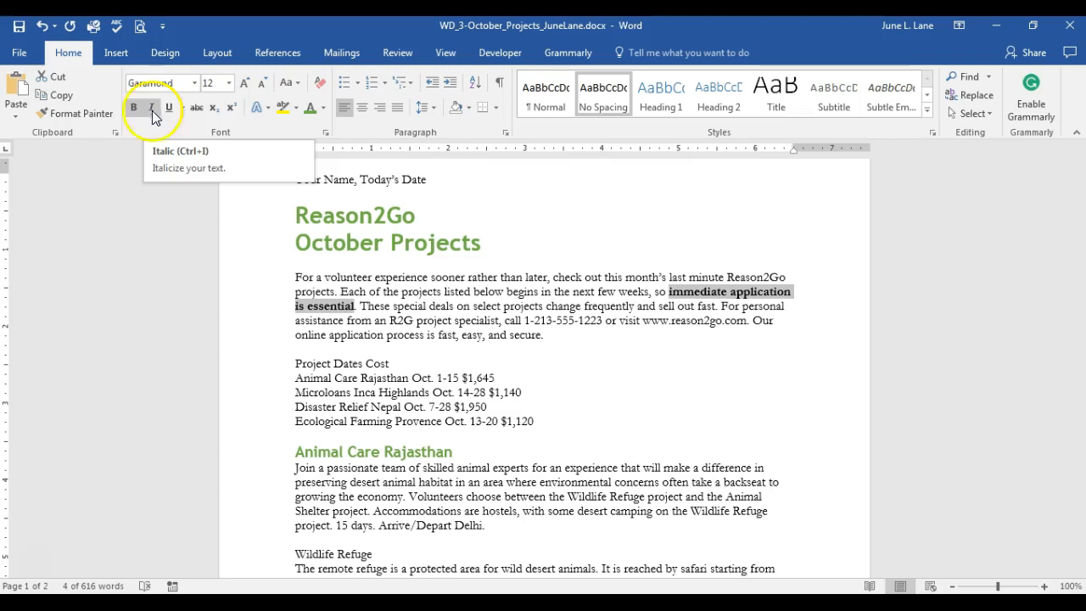
{"action": "left_click_drag", "start_coordinate": [258, 279], "coordinate": [252, 333]}
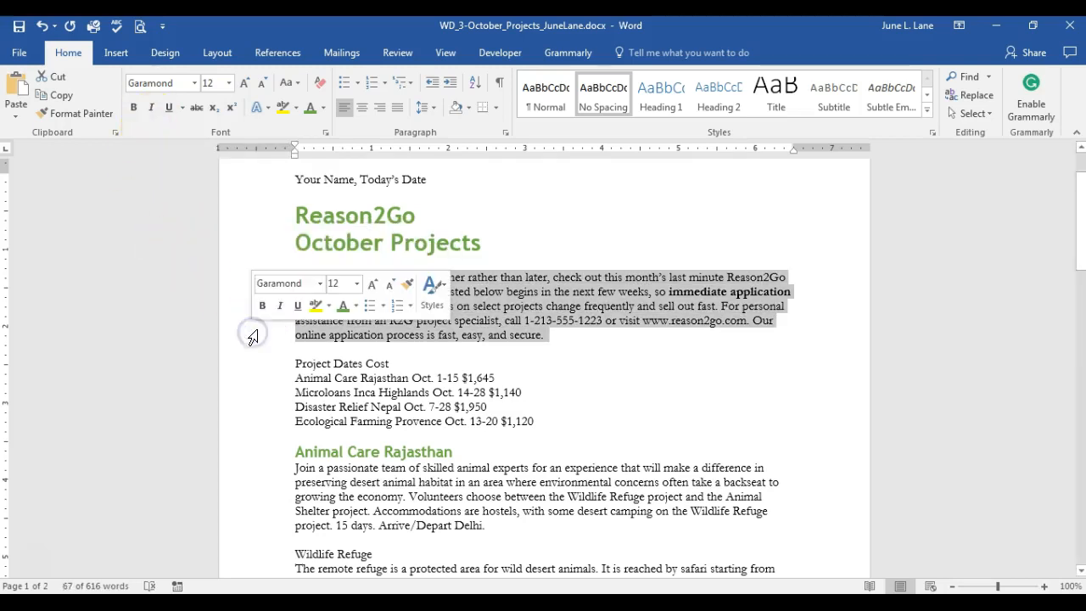
{"action": "left_click", "coordinate": [154, 112]}
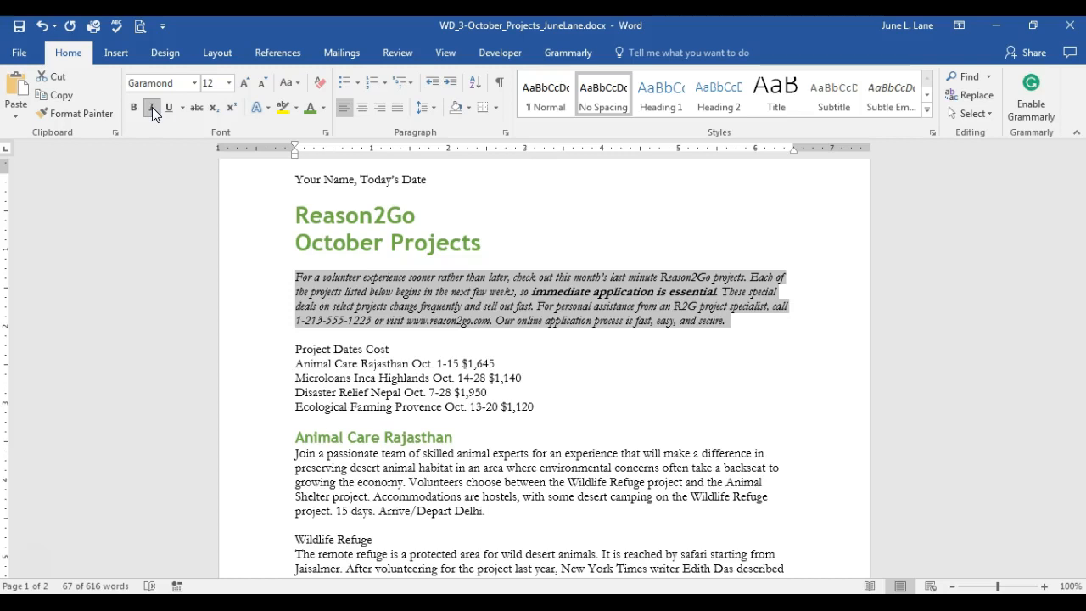
Step: Set the "October Projects" title line to 48 pt with the orange theme font color
{"action": "left_click", "coordinate": [244, 246]}
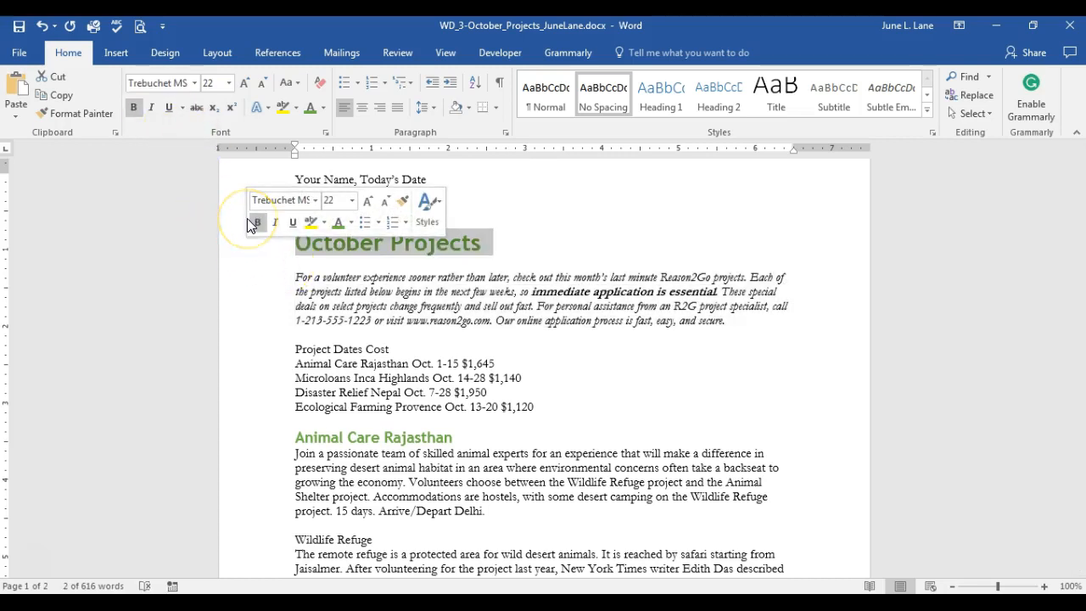
{"action": "left_click", "coordinate": [327, 136]}
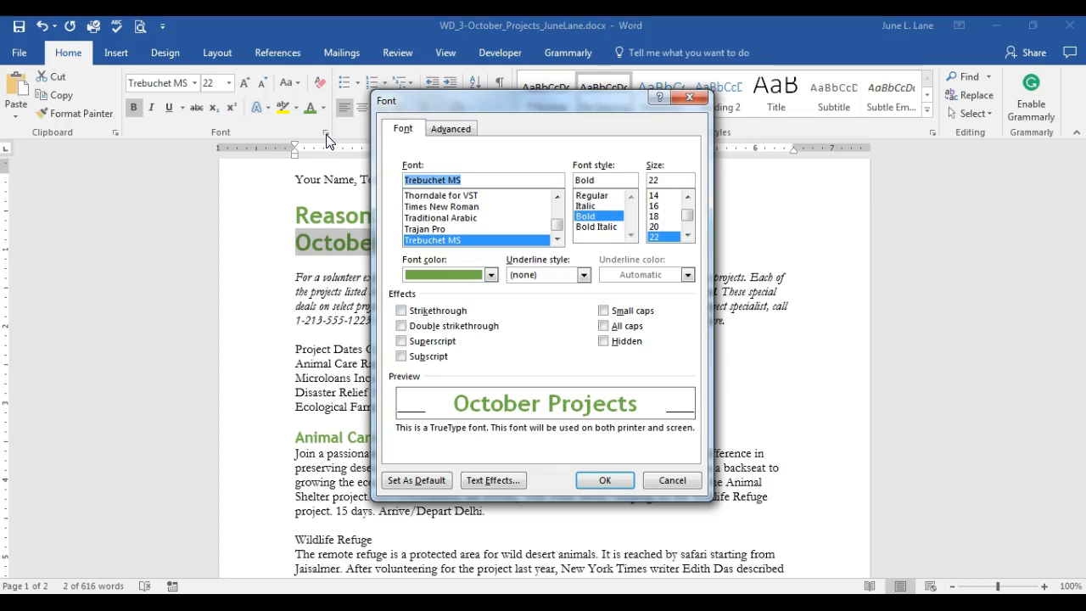
{"action": "left_click", "coordinate": [688, 236]}
{"action": "left_click", "coordinate": [688, 236]}
{"action": "left_click", "coordinate": [688, 236]}
{"action": "left_click", "coordinate": [688, 236]}
{"action": "left_click", "coordinate": [688, 236]}
{"action": "left_click", "coordinate": [658, 237]}
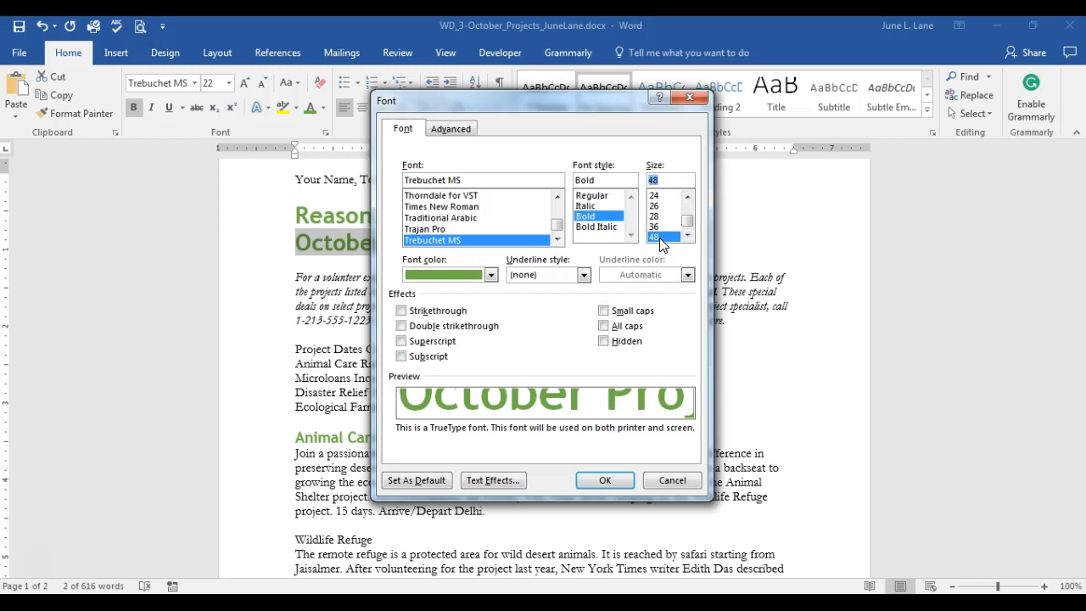
{"action": "left_click", "coordinate": [491, 275]}
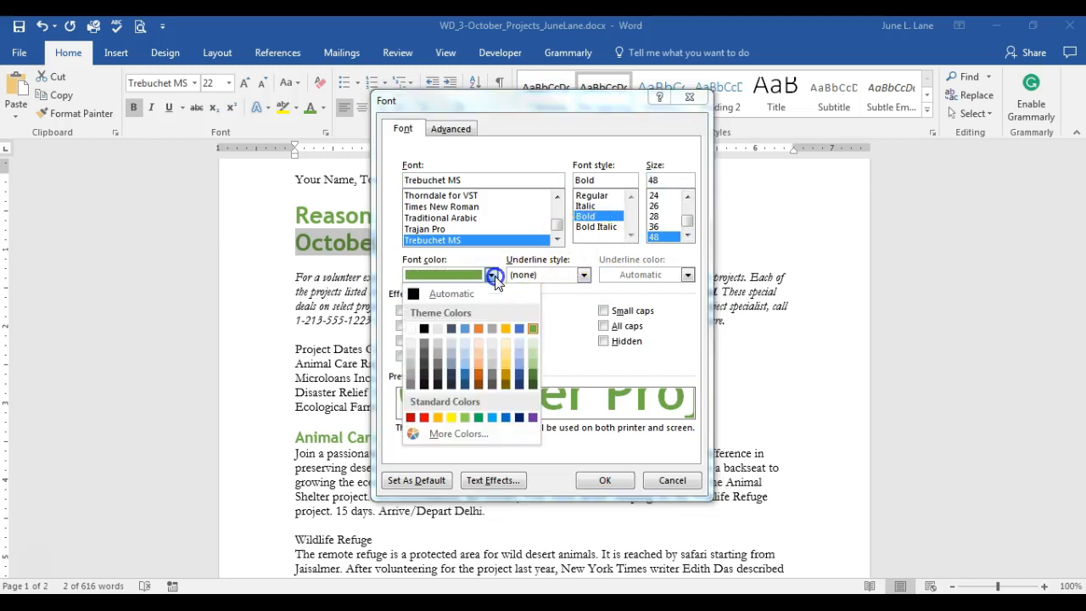
{"action": "left_click", "coordinate": [480, 331]}
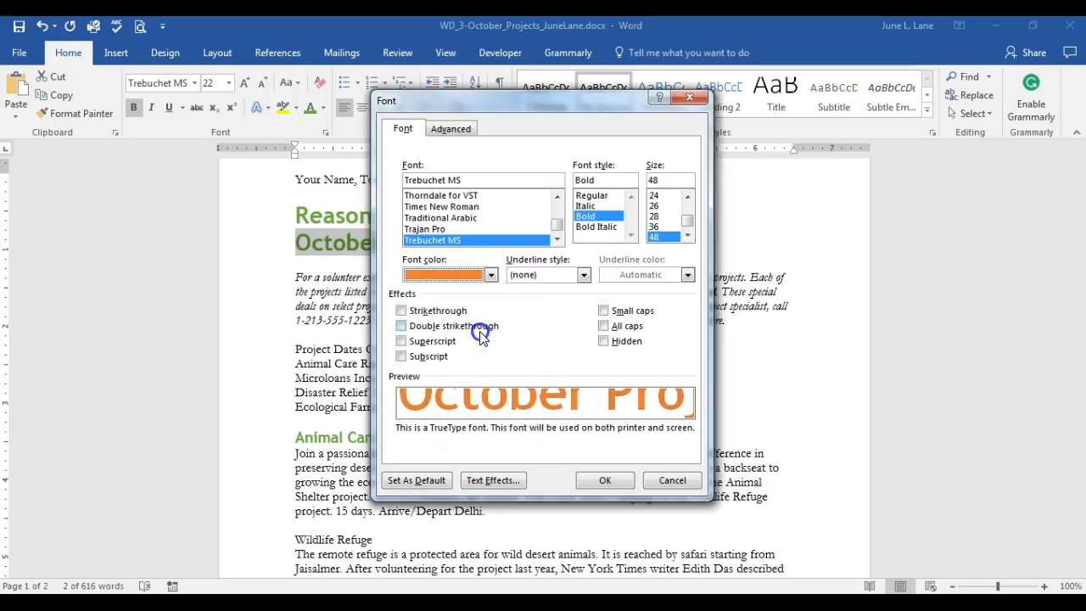
Step: Add the outer shadow preset Offset: Bottom Right to the "October Projects" title and apply the font settings
{"action": "left_click", "coordinate": [479, 482]}
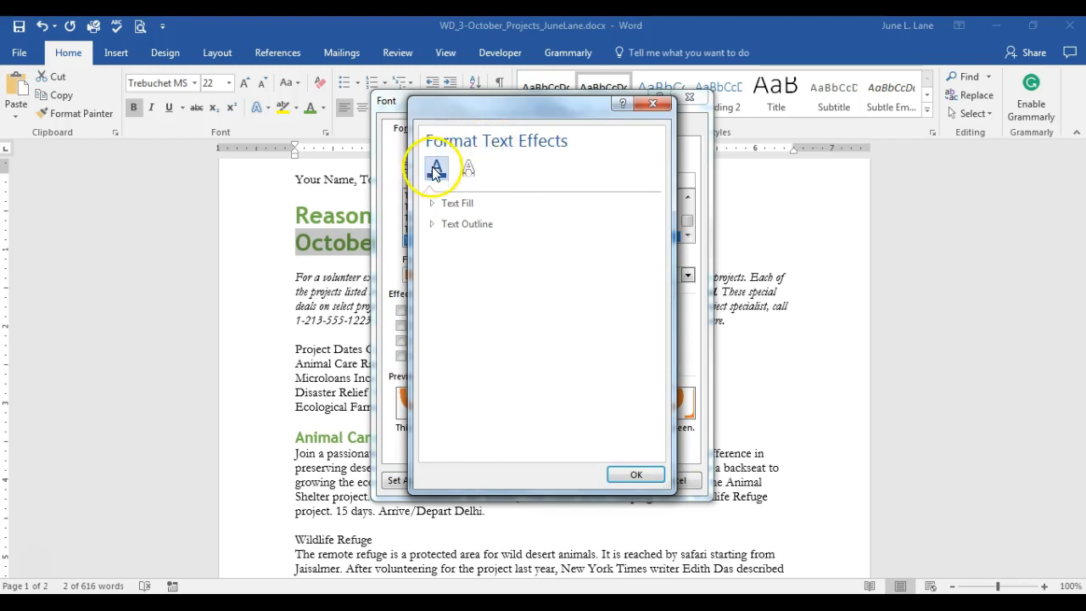
{"action": "left_click", "coordinate": [467, 170]}
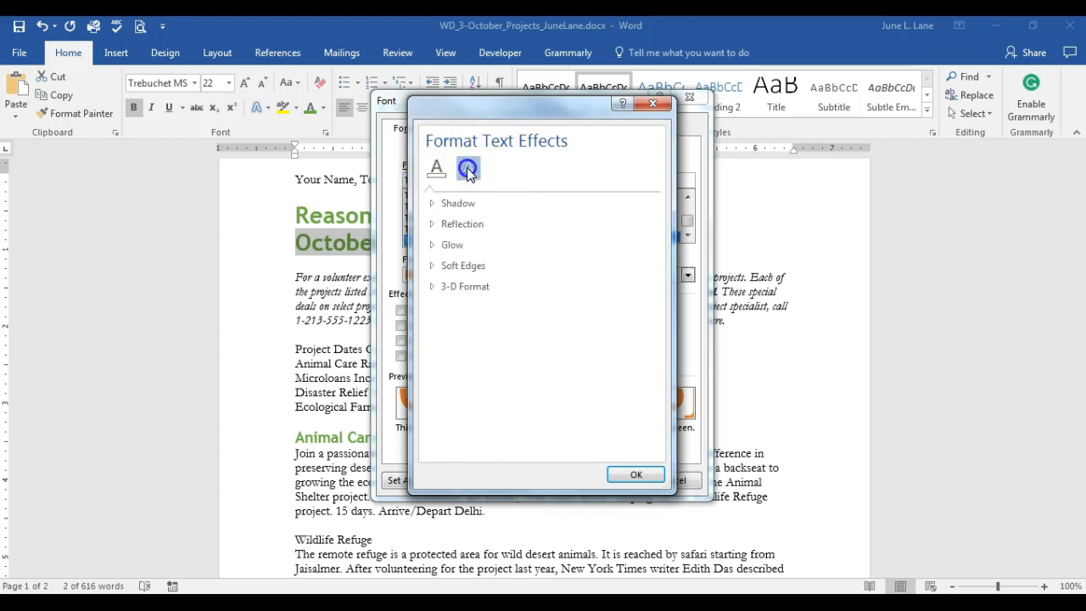
{"action": "left_click", "coordinate": [432, 205]}
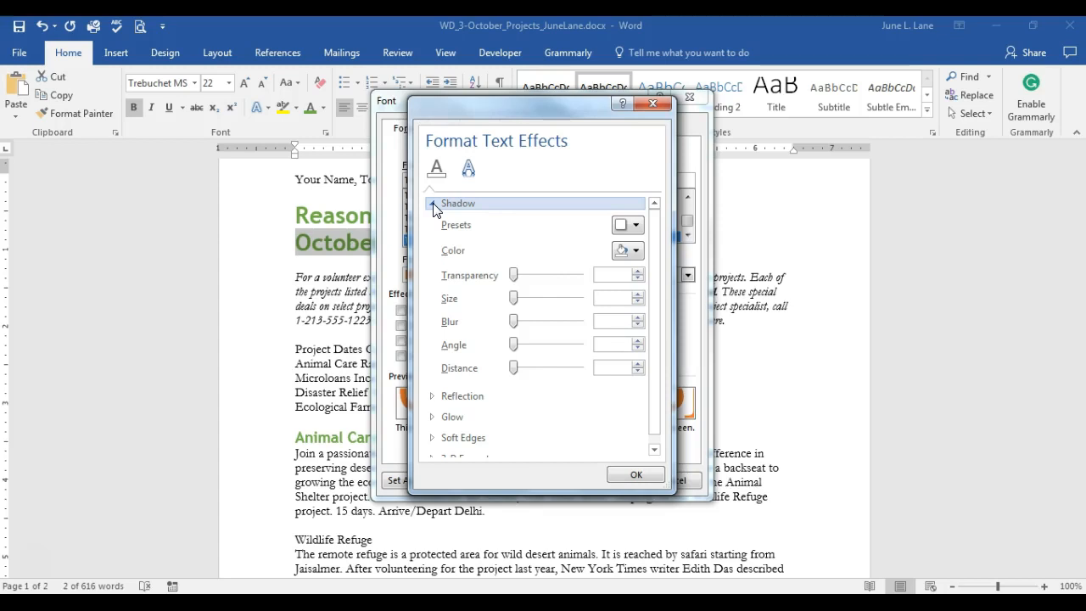
{"action": "left_click", "coordinate": [636, 225]}
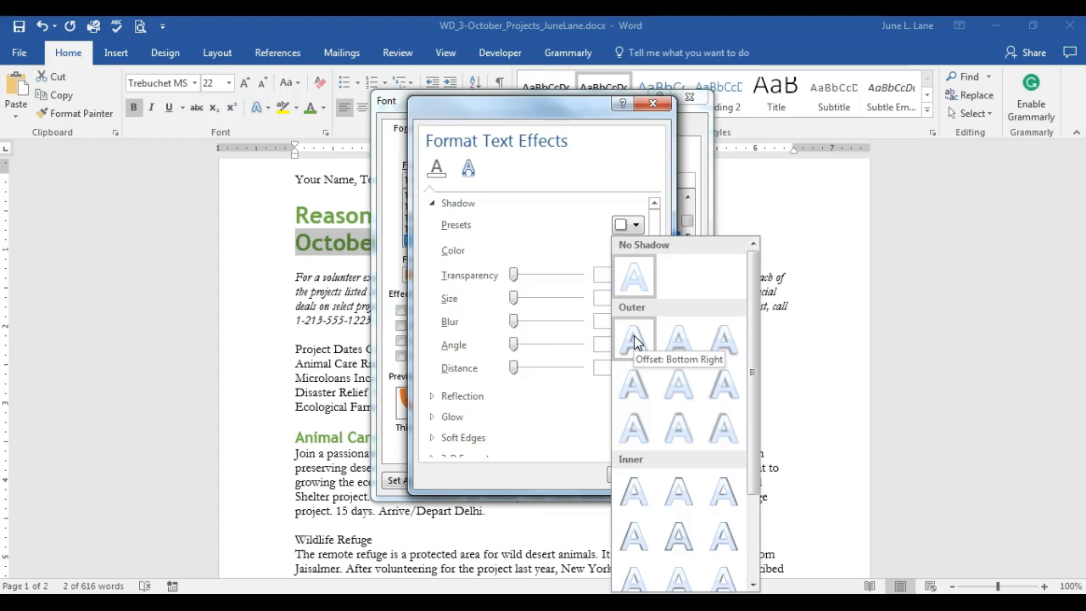
{"action": "left_click", "coordinate": [635, 385]}
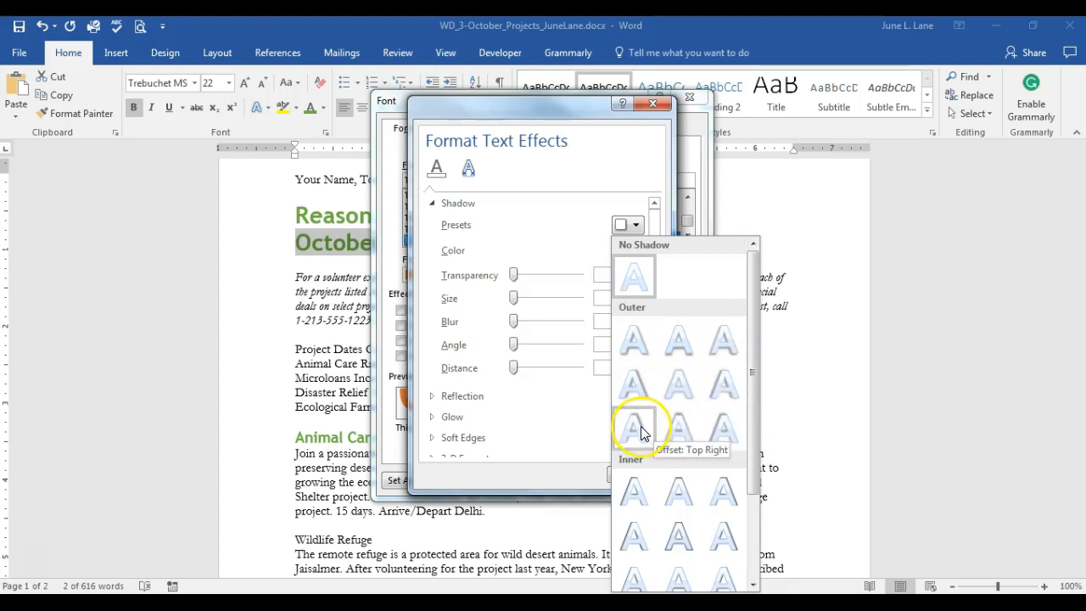
{"action": "left_click", "coordinate": [637, 342]}
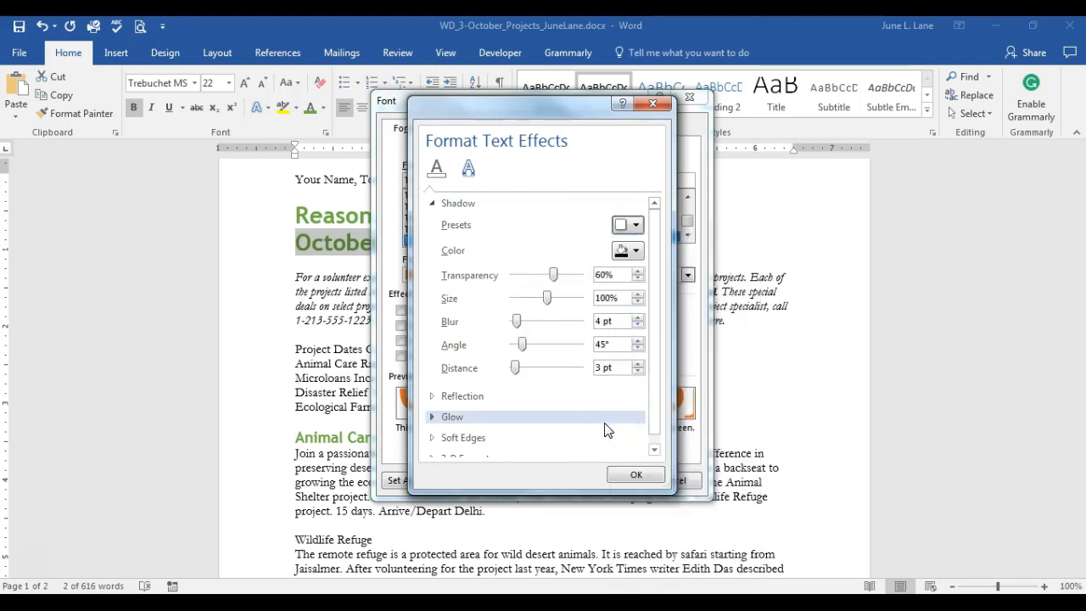
{"action": "left_click", "coordinate": [636, 474]}
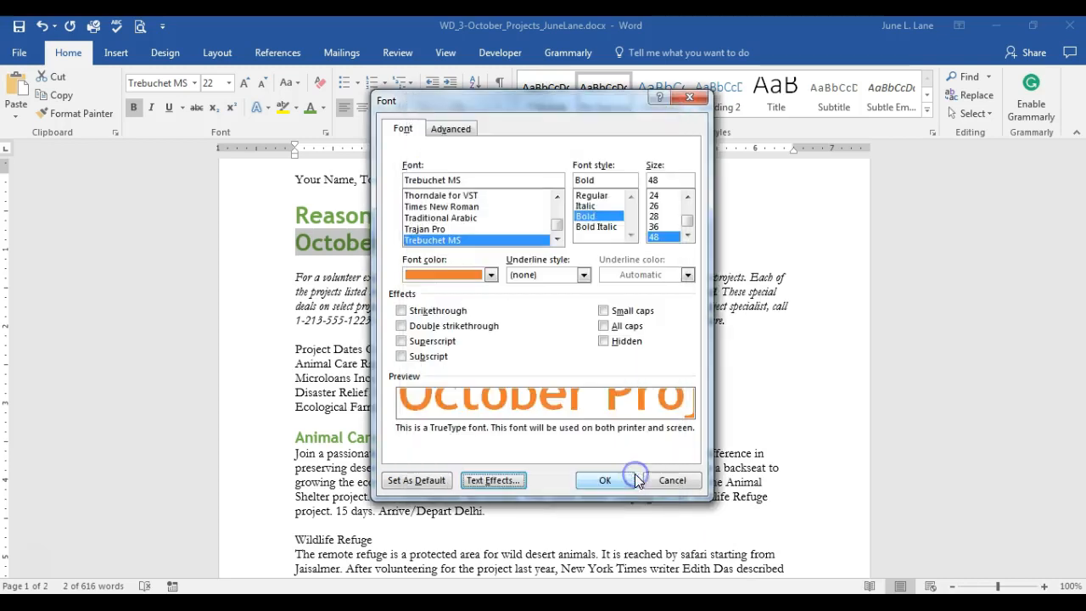
{"action": "left_click", "coordinate": [611, 488]}
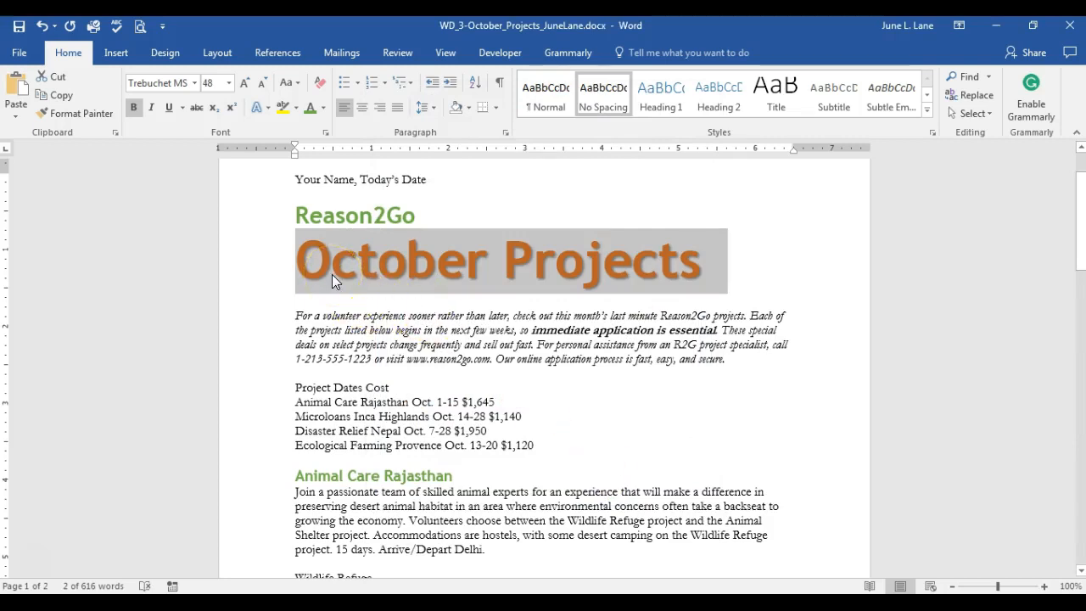
Step: Set the character scale of the "October Projects" title to 80%
{"action": "right_click", "coordinate": [386, 261]}
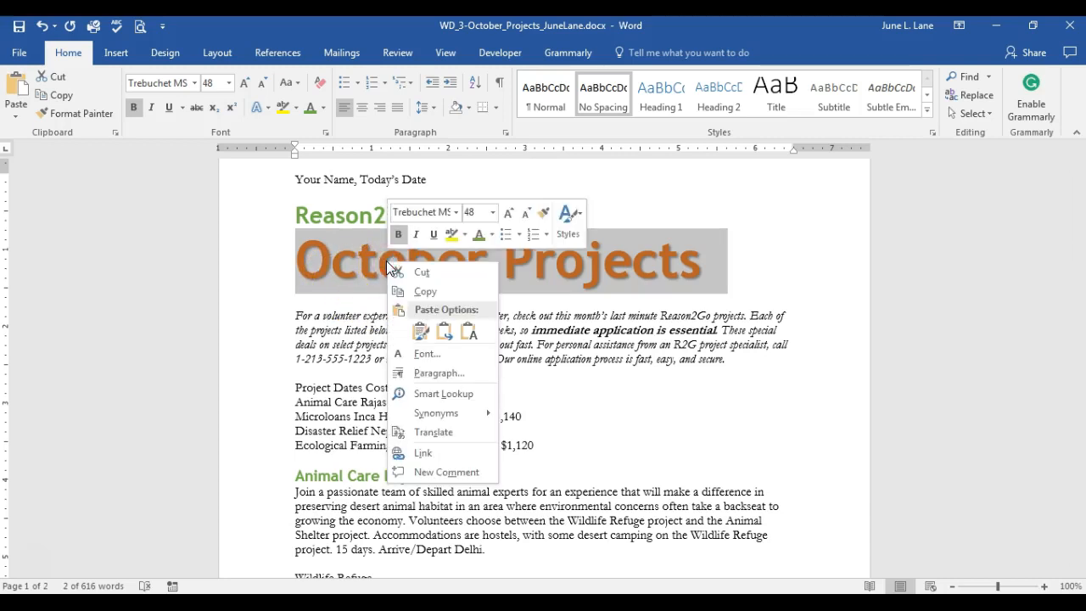
{"action": "left_click", "coordinate": [438, 355]}
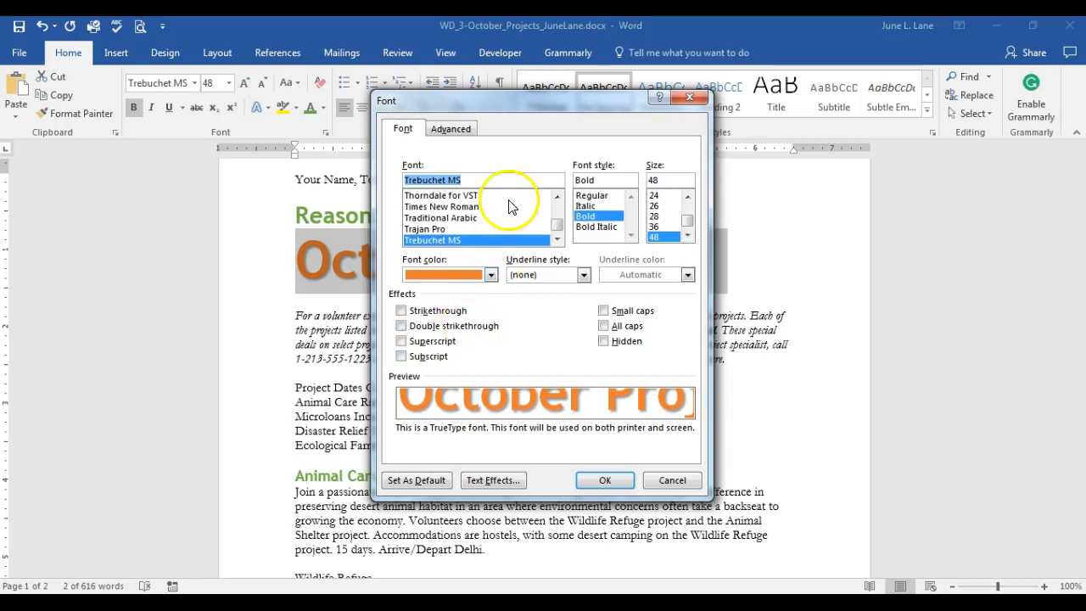
{"action": "left_click", "coordinate": [465, 133]}
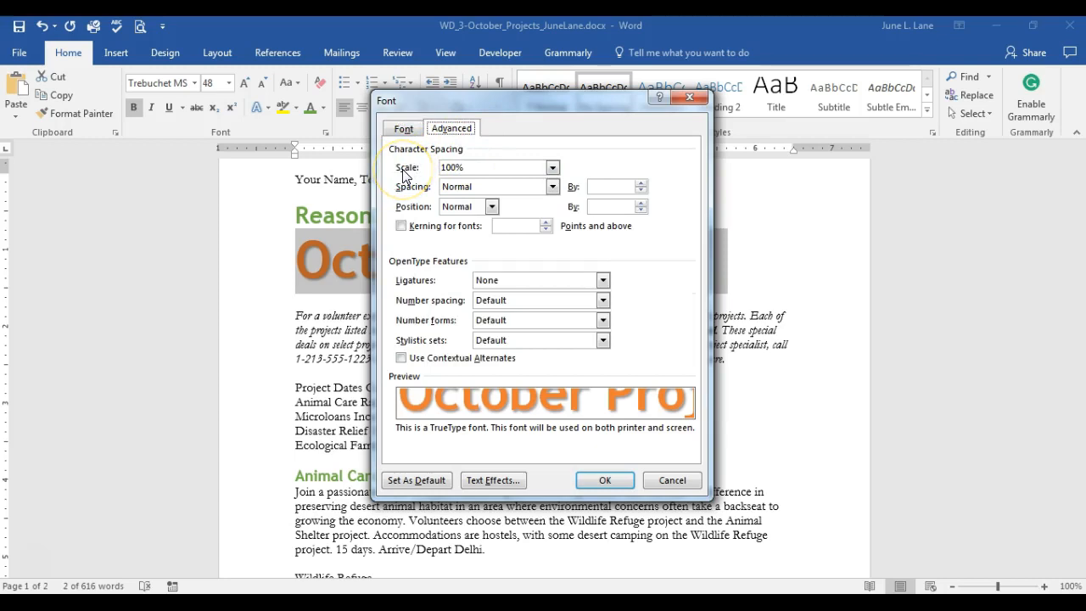
{"action": "left_click", "coordinate": [552, 168]}
{"action": "left_click", "coordinate": [529, 223]}
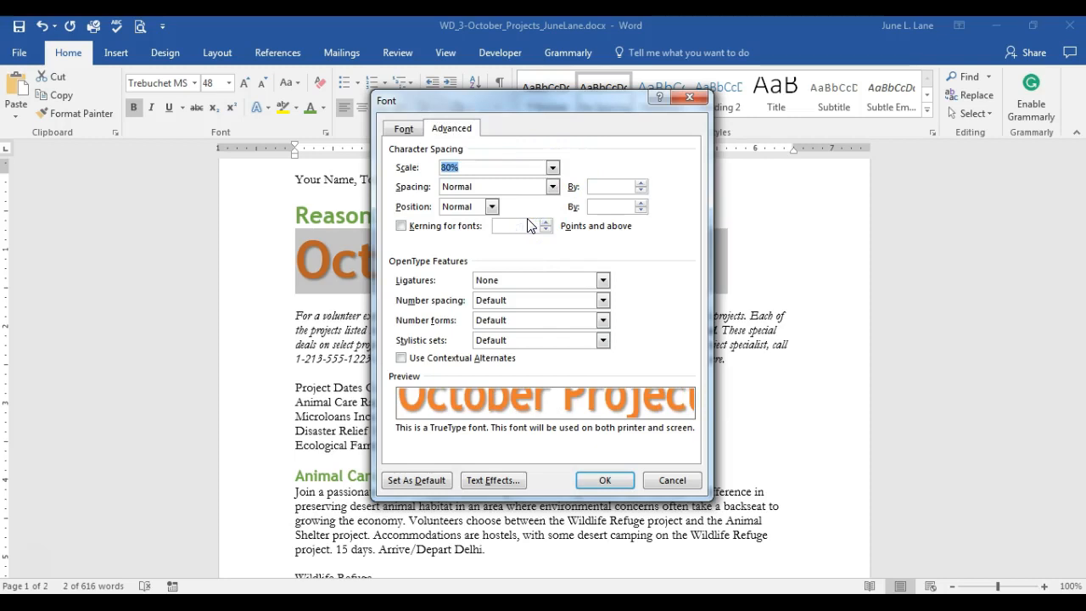
{"action": "left_click", "coordinate": [606, 481]}
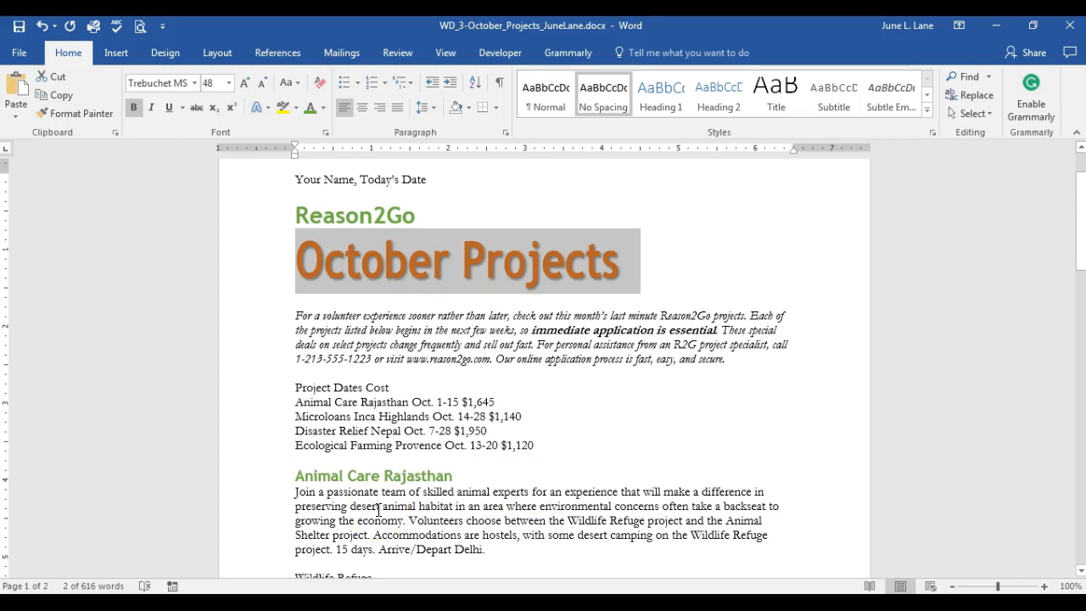
Step: Format the "Wildlife Refuge" subheading as Trebuchet MS, bold and italic, in the orange theme color
{"action": "scroll", "coordinate": [378, 509], "scroll_direction": "down", "scroll_amount": 5}
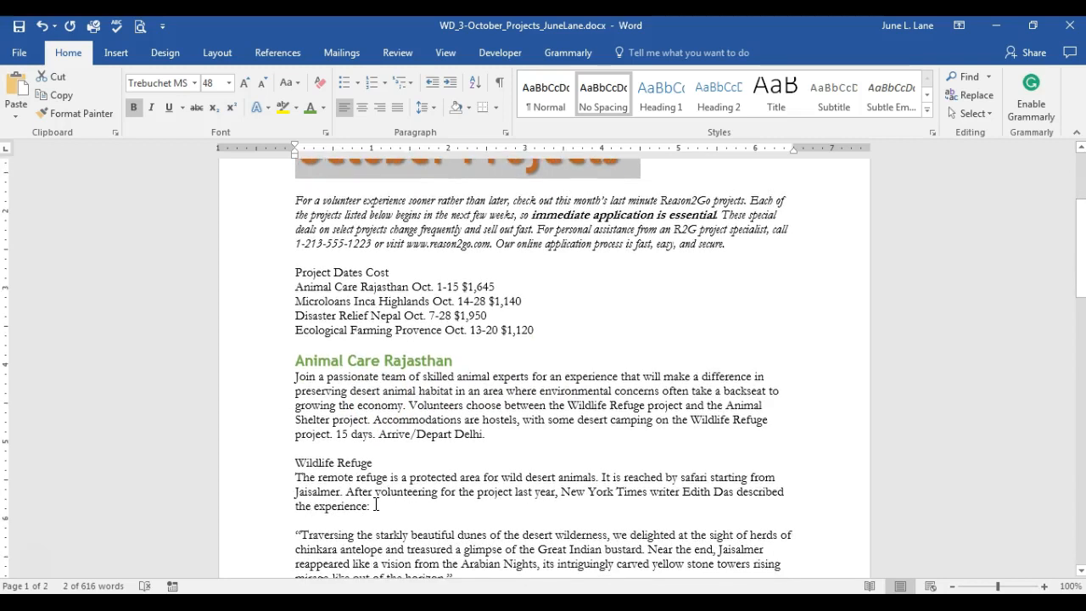
{"action": "scroll", "coordinate": [375, 500], "scroll_direction": "down", "scroll_amount": 2}
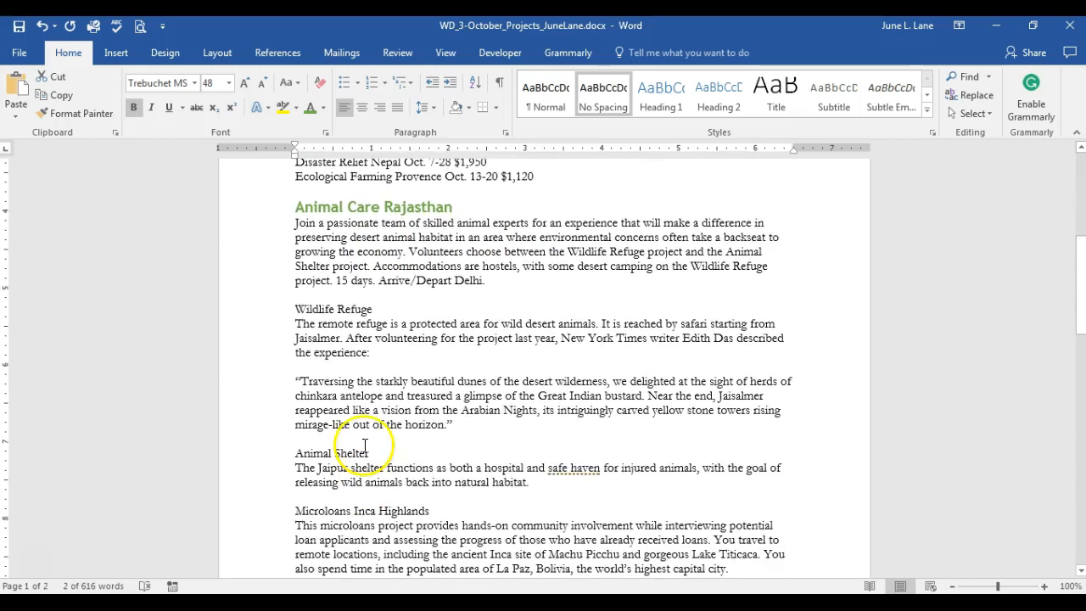
{"action": "left_click", "coordinate": [259, 315]}
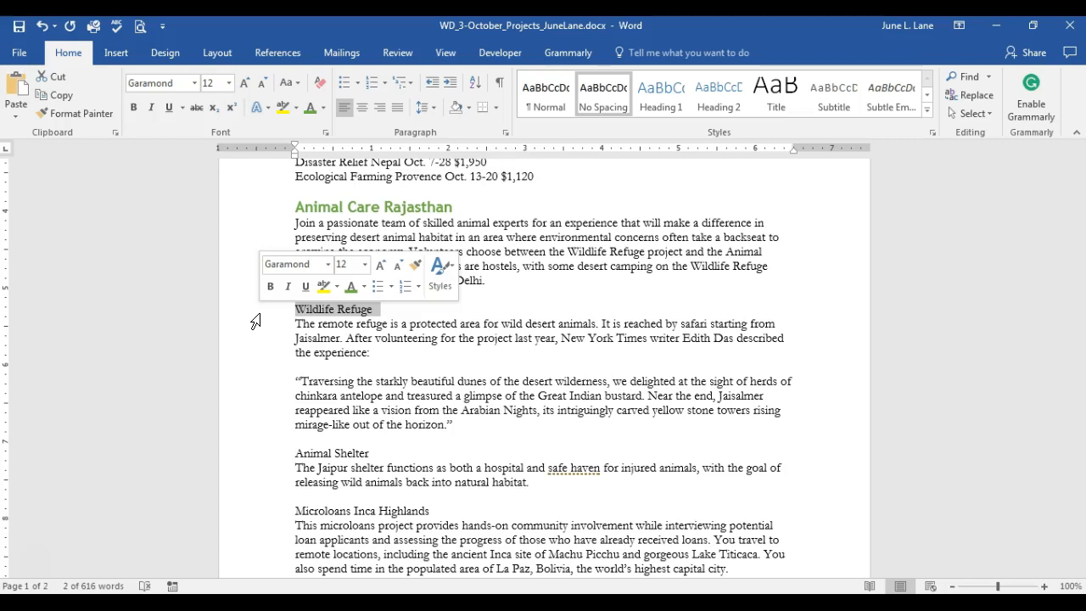
{"action": "left_click", "coordinate": [328, 266]}
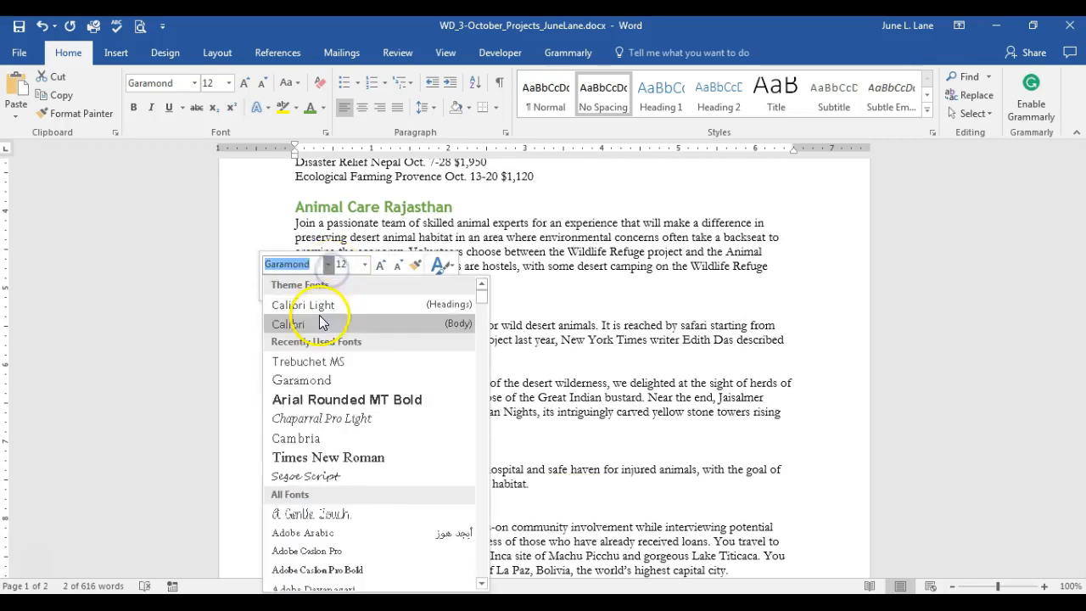
{"action": "left_click", "coordinate": [312, 361]}
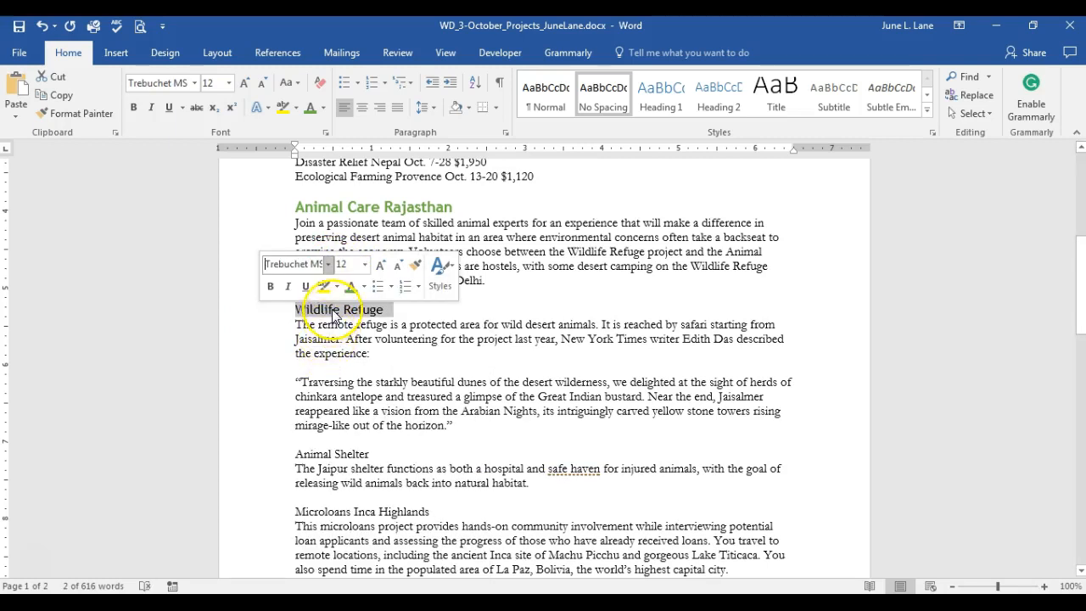
{"action": "left_click", "coordinate": [271, 286]}
{"action": "left_click", "coordinate": [289, 286]}
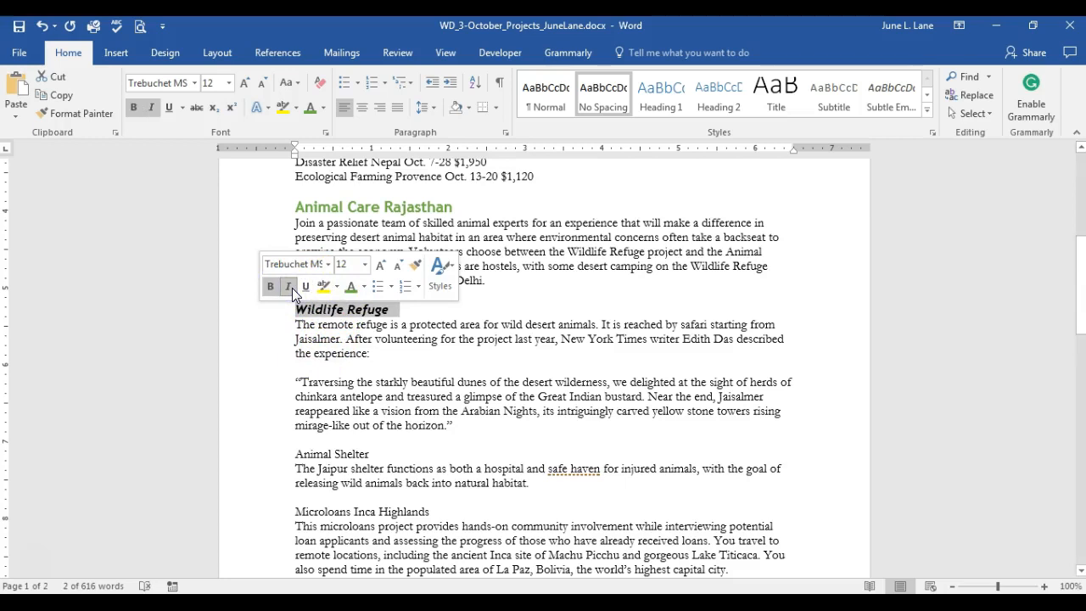
{"action": "left_click", "coordinate": [364, 286]}
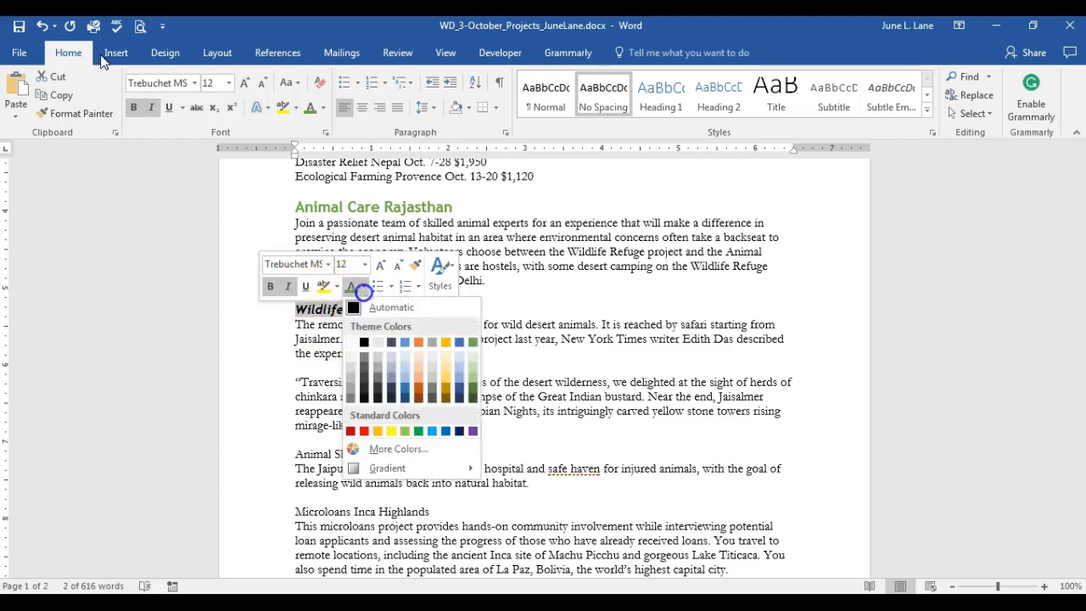
{"action": "left_click", "coordinate": [418, 343]}
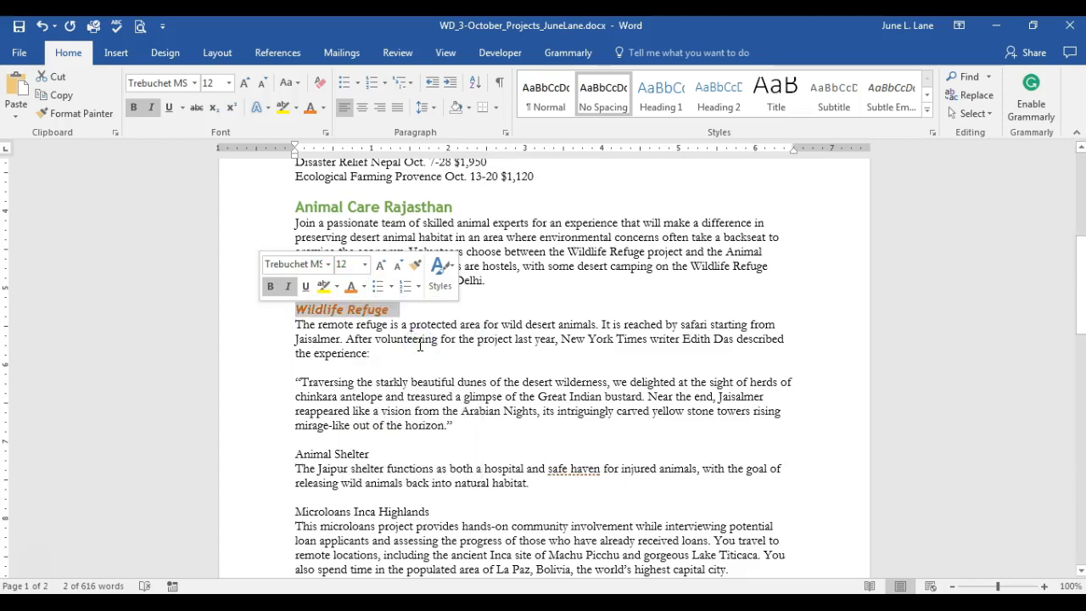
{"action": "left_click", "coordinate": [462, 309]}
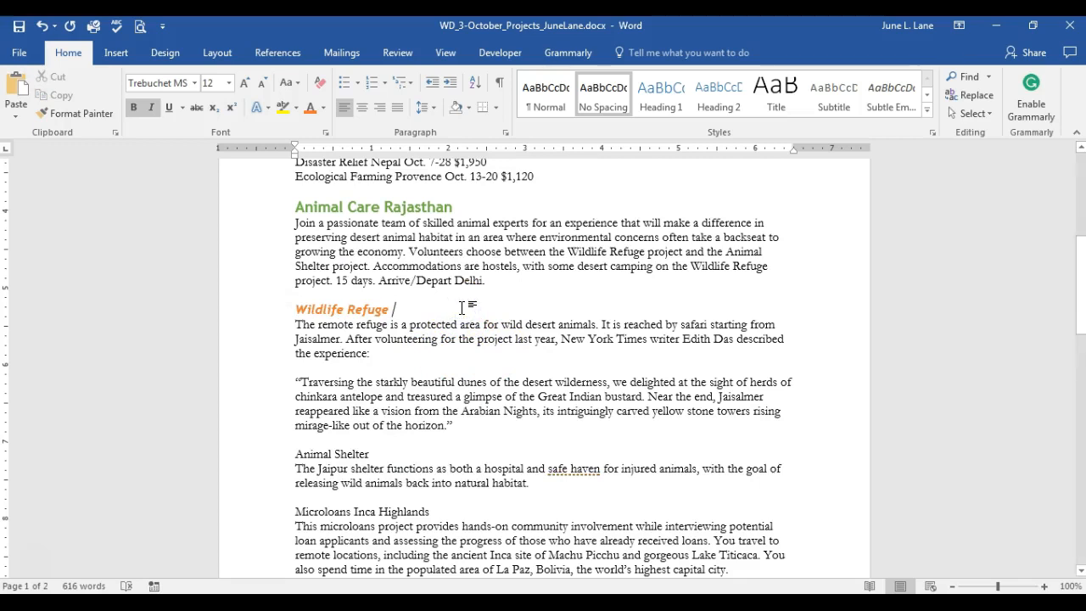
Step: Copy the "Wildlife Refuge" subheading's formatting onto the "Animal Shelter" subheading with Format Painter
{"action": "left_click", "coordinate": [266, 316]}
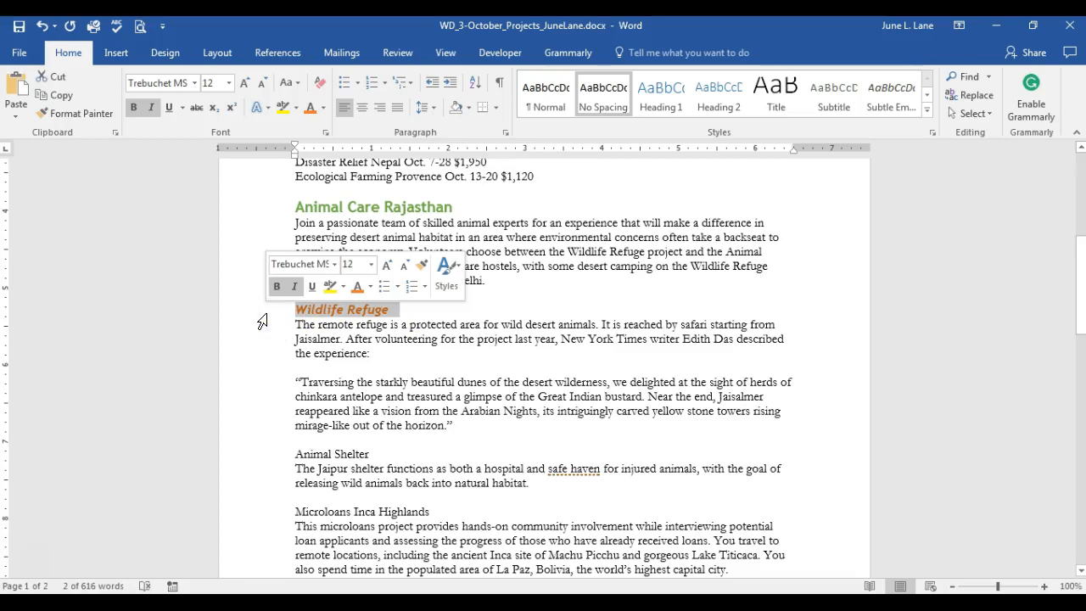
{"action": "left_click", "coordinate": [103, 116]}
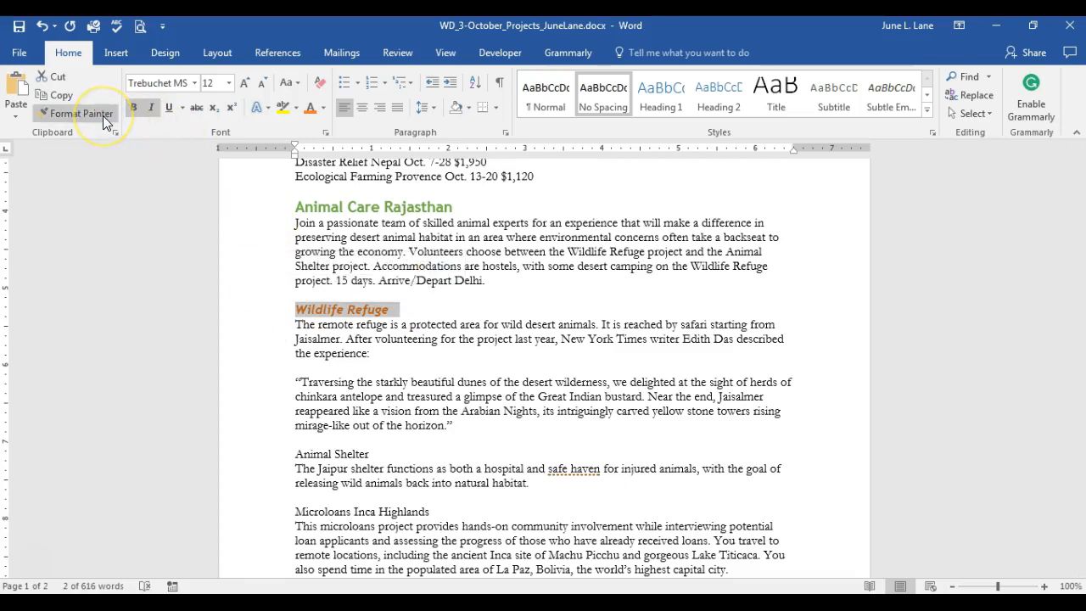
{"action": "left_click", "coordinate": [102, 115]}
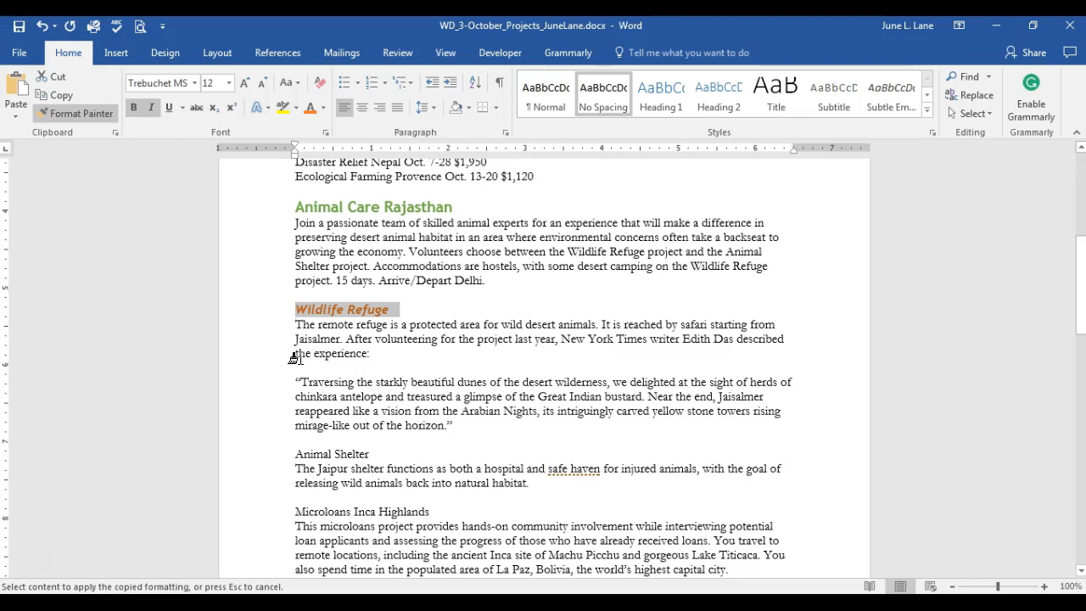
{"action": "left_click_drag", "start_coordinate": [295, 454], "coordinate": [378, 454]}
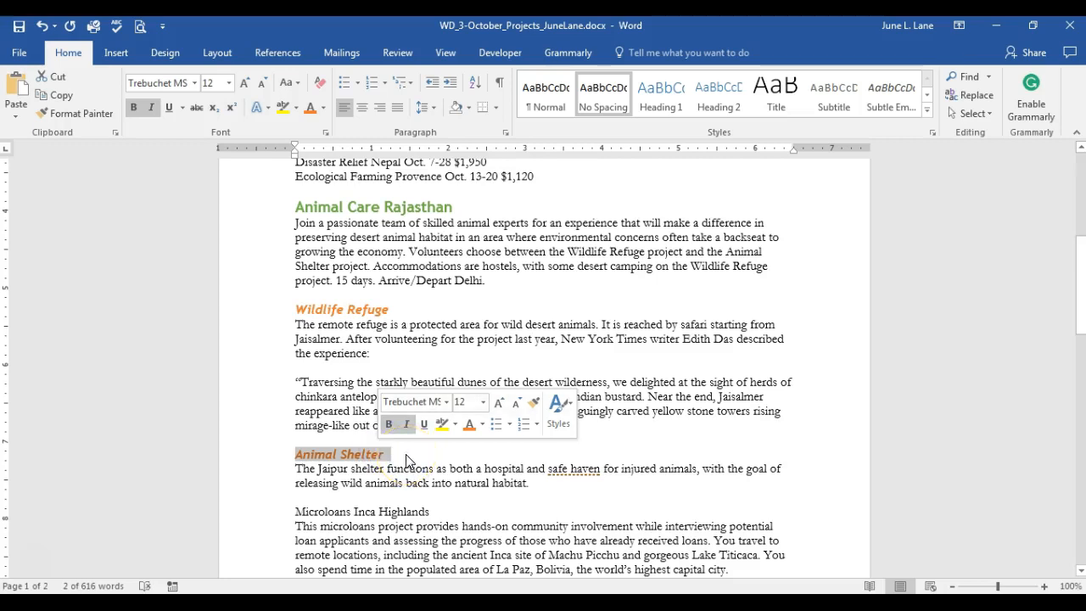
Step: Copy the "Animal Care Rajasthan" heading's formatting onto the "Microloans Inca Highlands" and "Disaster Relief Nepal" headings, keeping Format Painter active for repeated use
{"action": "scroll", "coordinate": [406, 460], "scroll_direction": "down", "scroll_amount": 3}
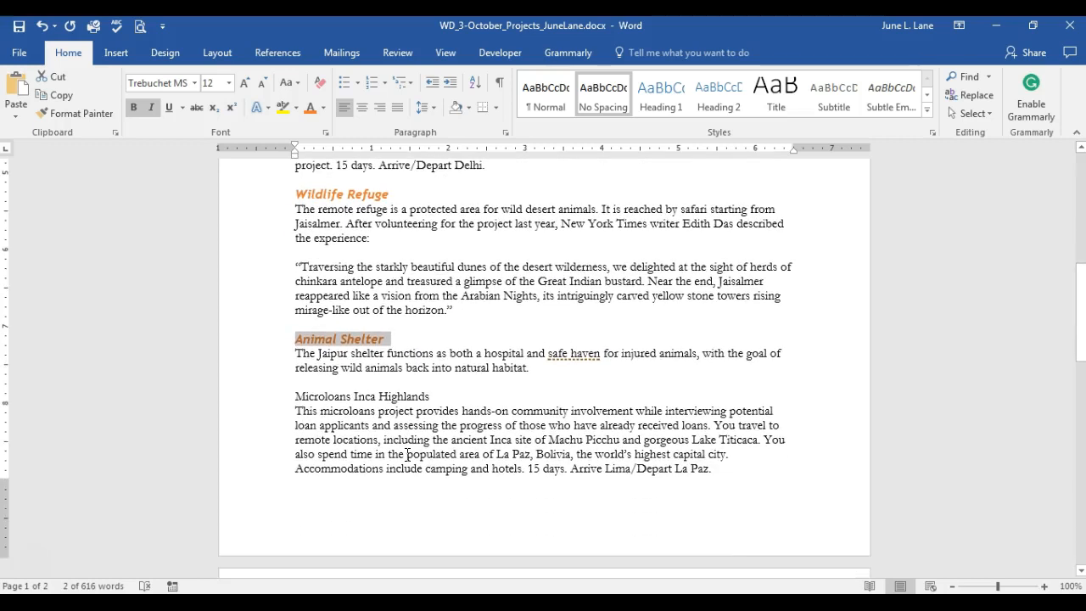
{"action": "scroll", "coordinate": [407, 454], "scroll_direction": "up", "scroll_amount": 5}
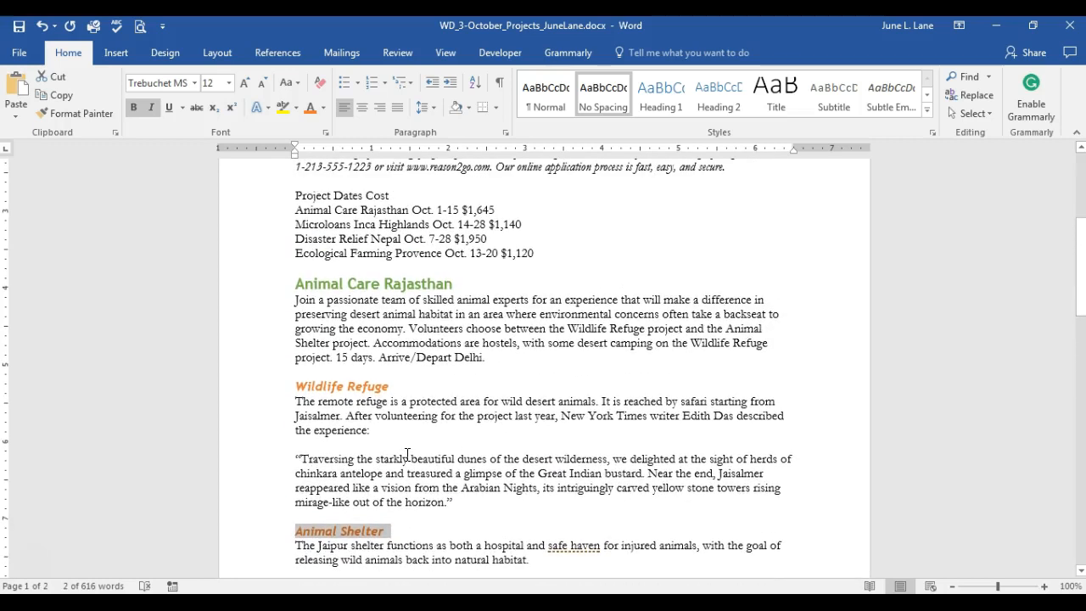
{"action": "left_click", "coordinate": [262, 289]}
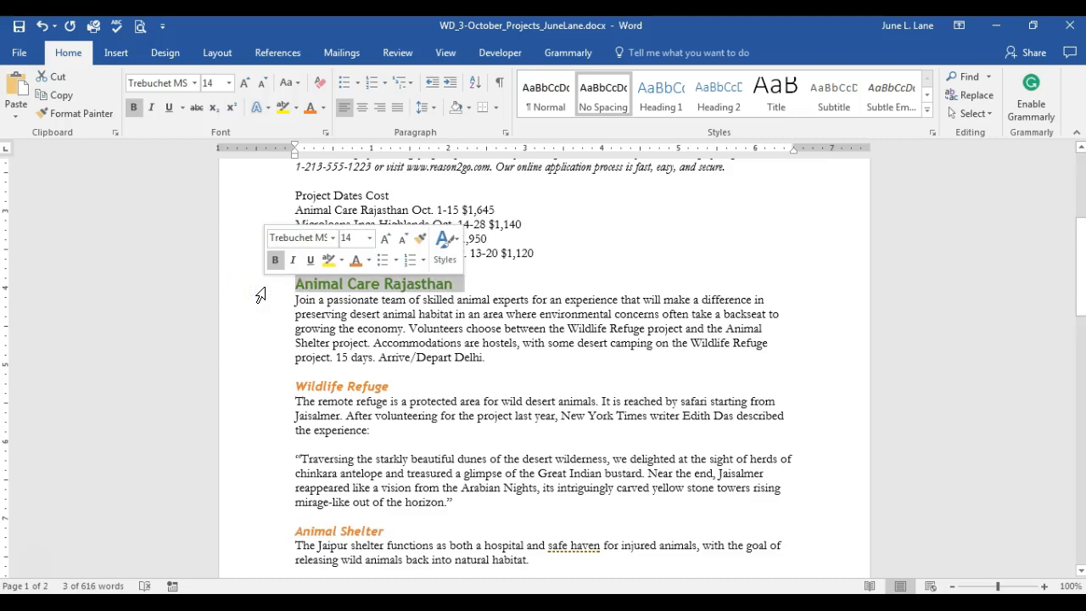
{"action": "left_click", "coordinate": [90, 115]}
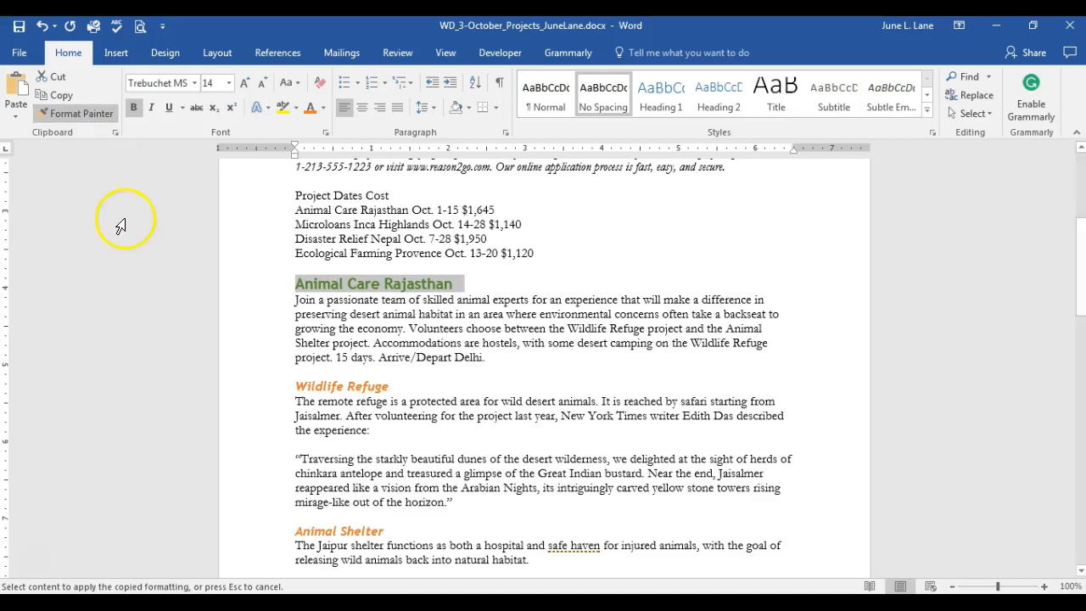
{"action": "scroll", "coordinate": [310, 384], "scroll_direction": "down", "scroll_amount": 3}
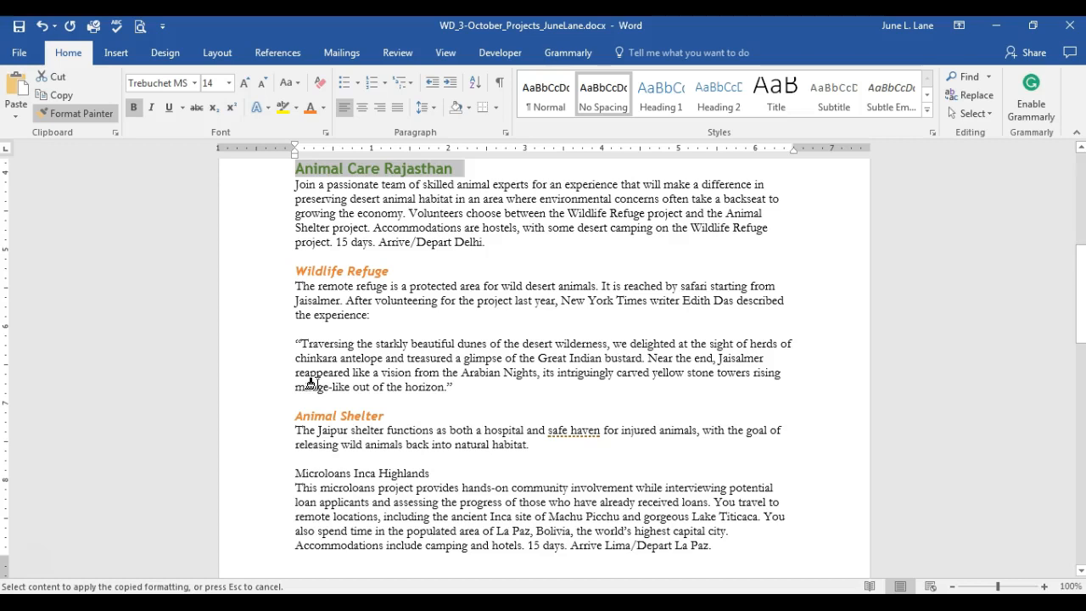
{"action": "scroll", "coordinate": [310, 383], "scroll_direction": "down", "scroll_amount": 2}
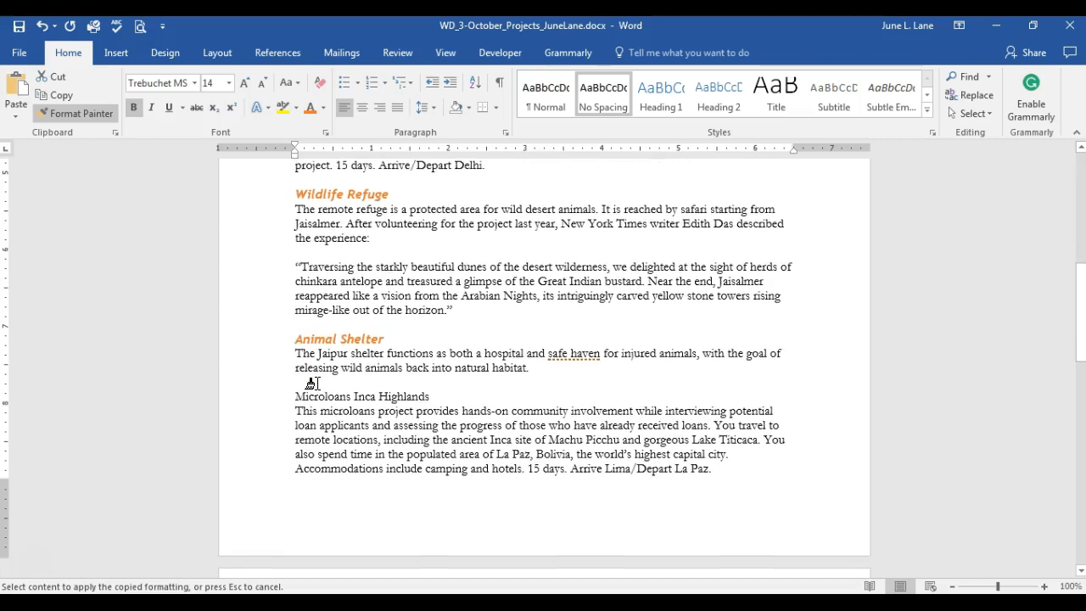
{"action": "scroll", "coordinate": [314, 383], "scroll_direction": "down", "scroll_amount": 3}
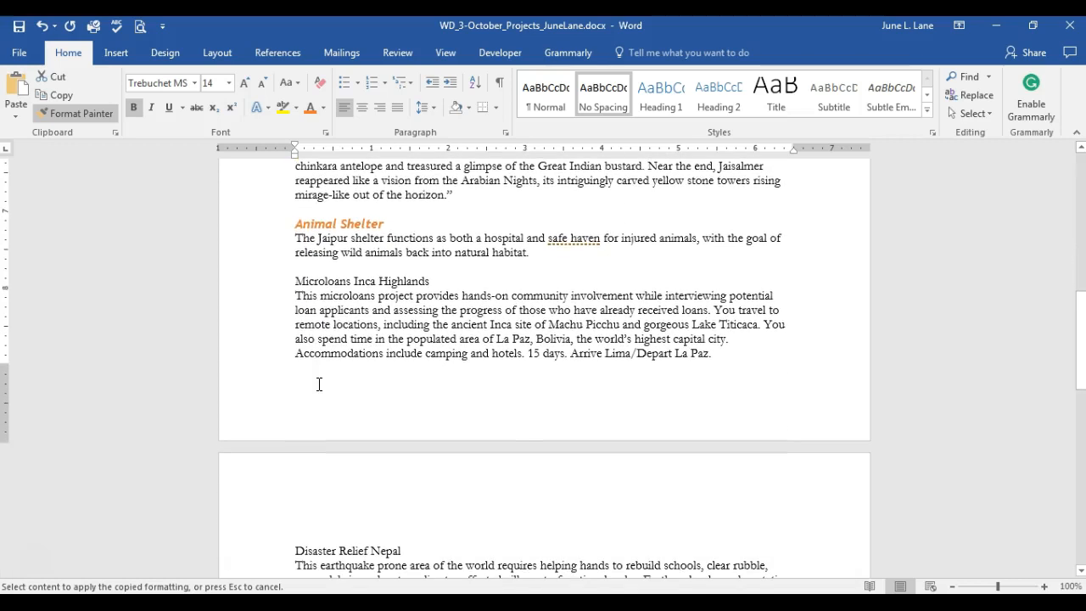
{"action": "left_click_drag", "start_coordinate": [288, 285], "coordinate": [431, 281]}
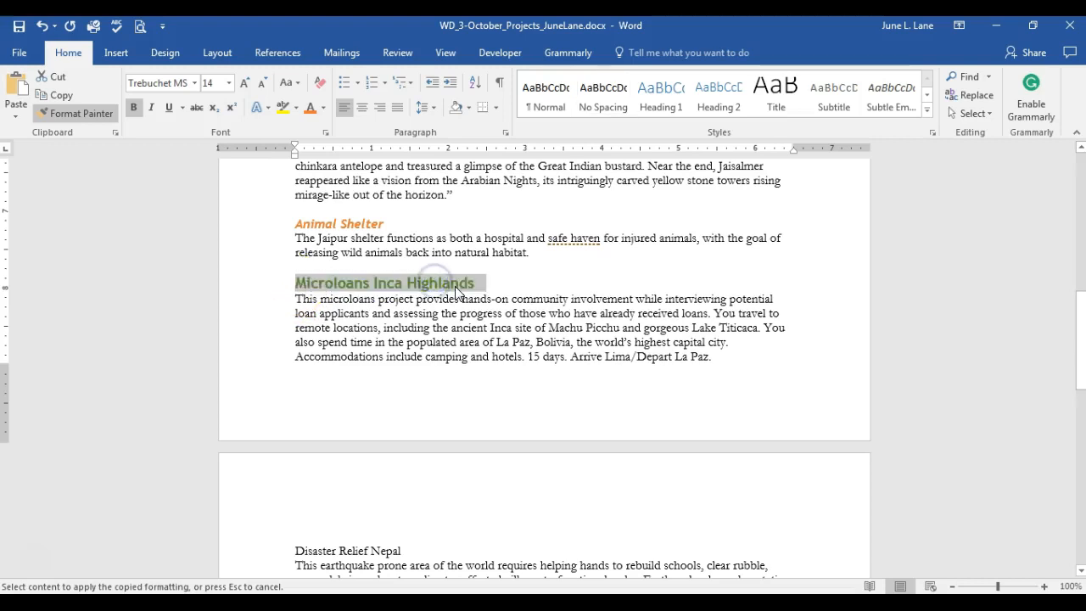
{"action": "scroll", "coordinate": [386, 361], "scroll_direction": "down", "scroll_amount": 4}
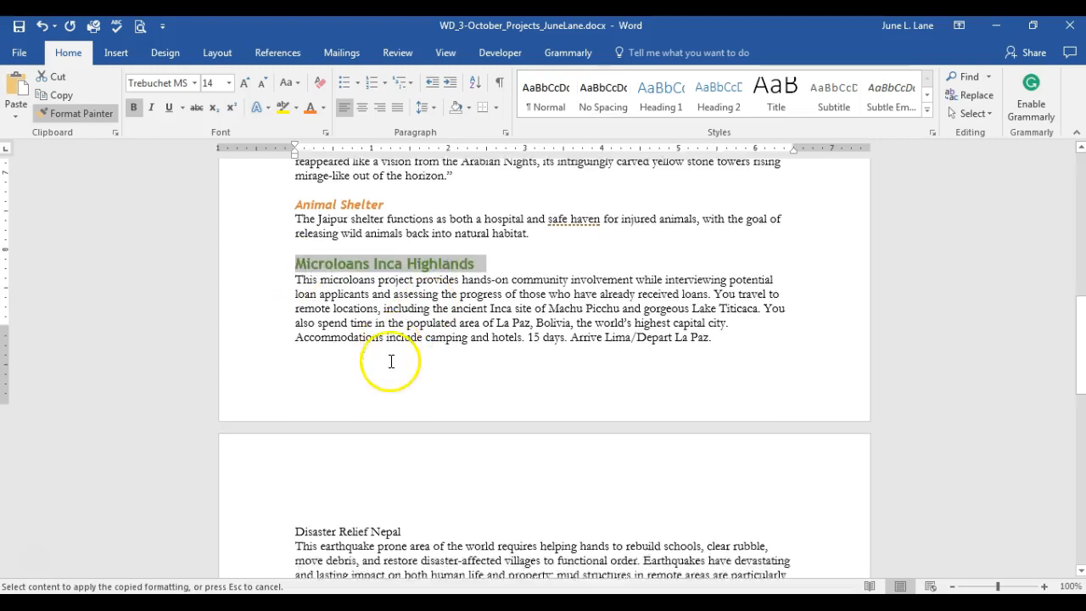
{"action": "left_click_drag", "start_coordinate": [293, 396], "coordinate": [399, 398]}
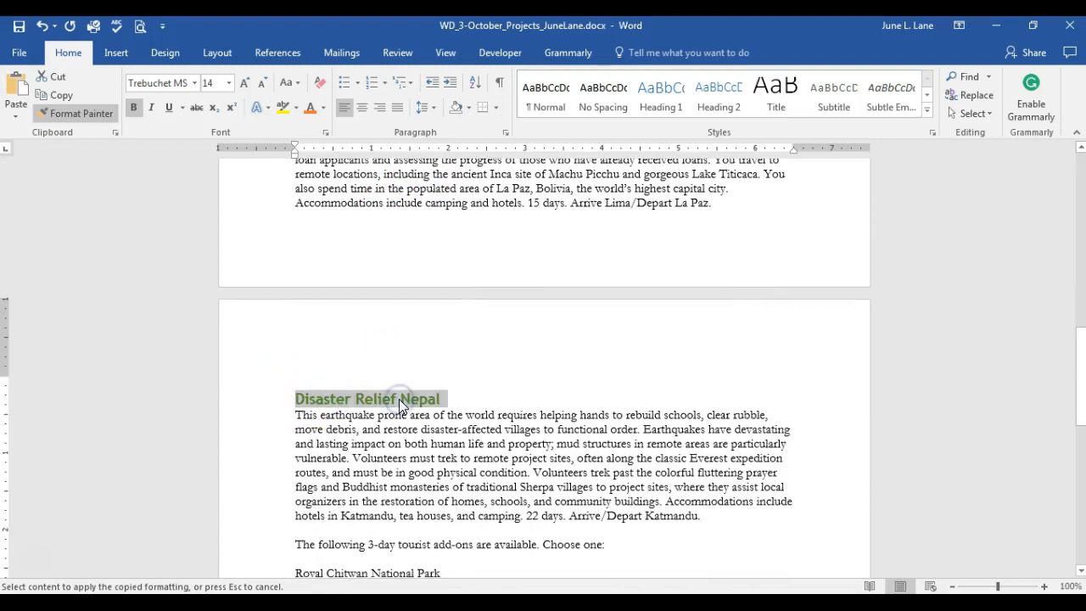
Step: Apply the copied heading formatting to the "Ecological Farming Provence" heading on page 2 and turn off Format Painter
{"action": "scroll", "coordinate": [395, 399], "scroll_direction": "down", "scroll_amount": 2}
{"action": "scroll", "coordinate": [394, 399], "scroll_direction": "down", "scroll_amount": 2}
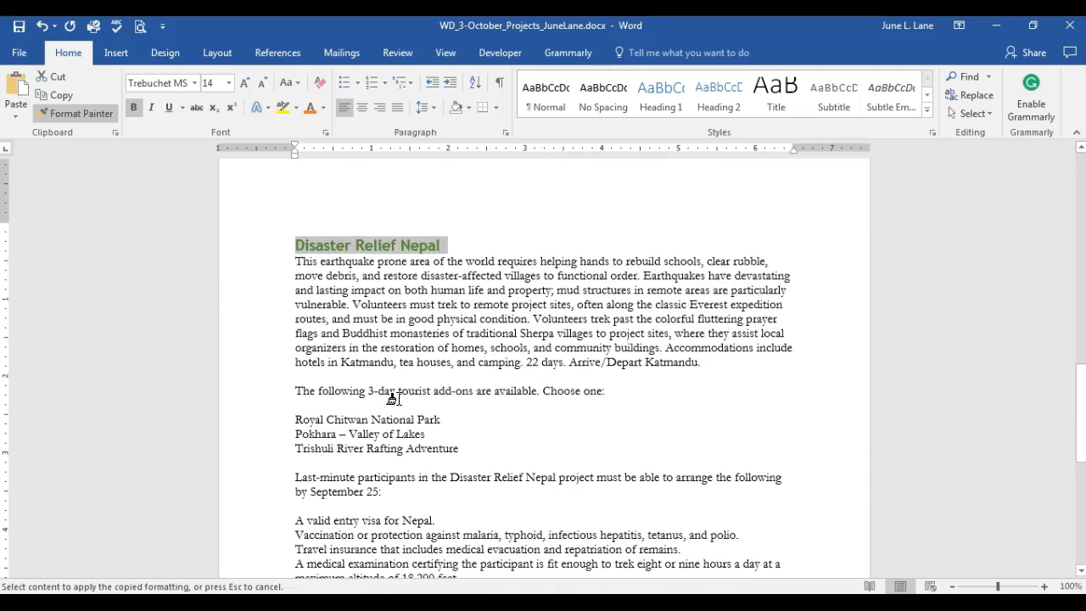
{"action": "scroll", "coordinate": [393, 399], "scroll_direction": "down", "scroll_amount": 3}
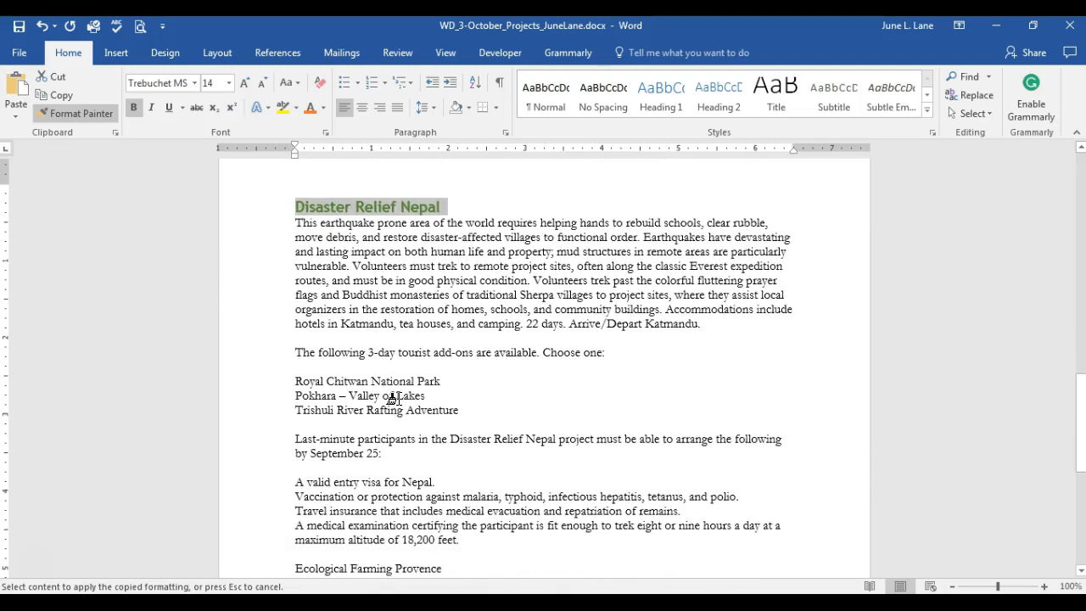
{"action": "left_click_drag", "start_coordinate": [390, 399], "coordinate": [390, 399]}
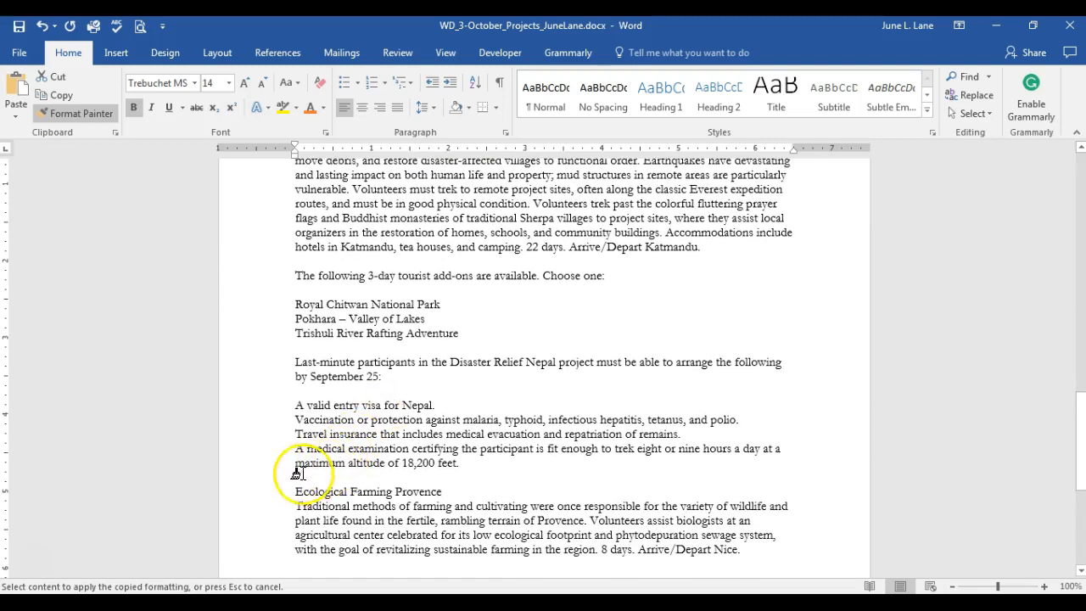
{"action": "left_click_drag", "start_coordinate": [293, 492], "coordinate": [434, 501]}
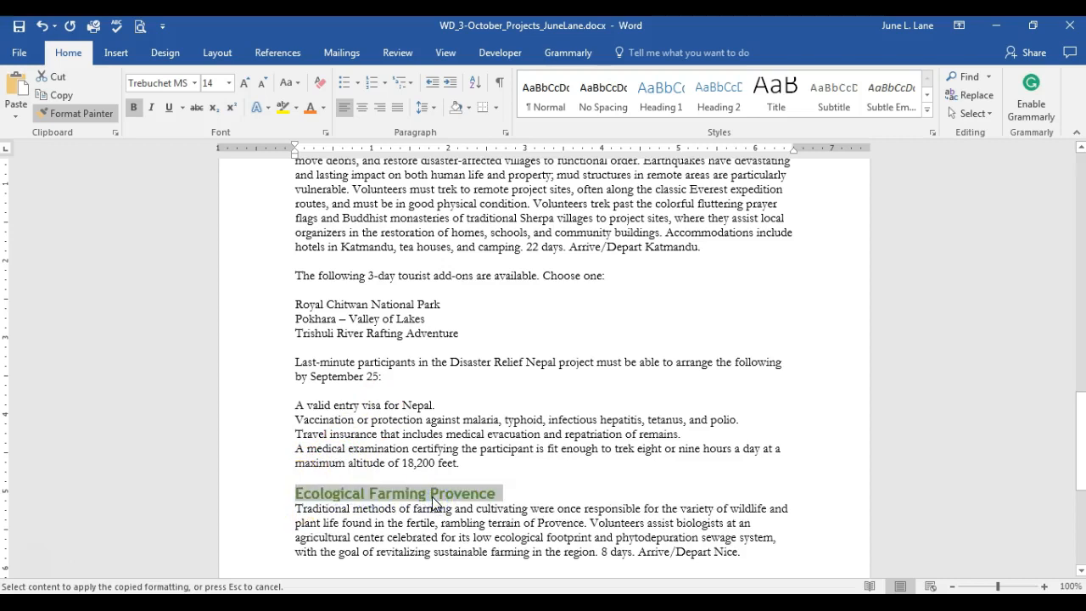
{"action": "scroll", "coordinate": [435, 500], "scroll_direction": "down", "scroll_amount": 2}
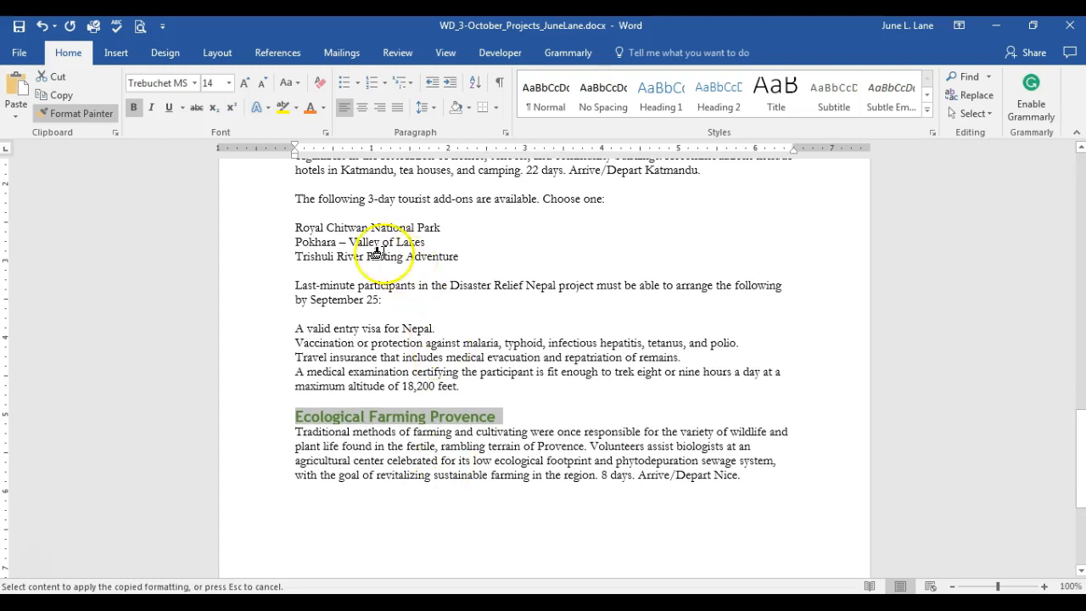
{"action": "left_click", "coordinate": [89, 115]}
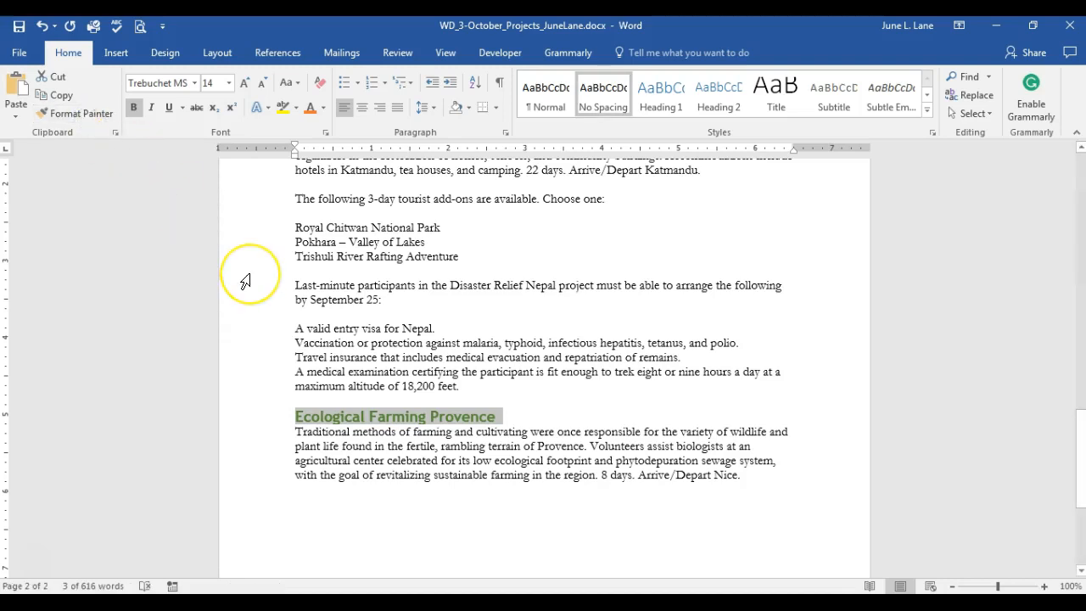